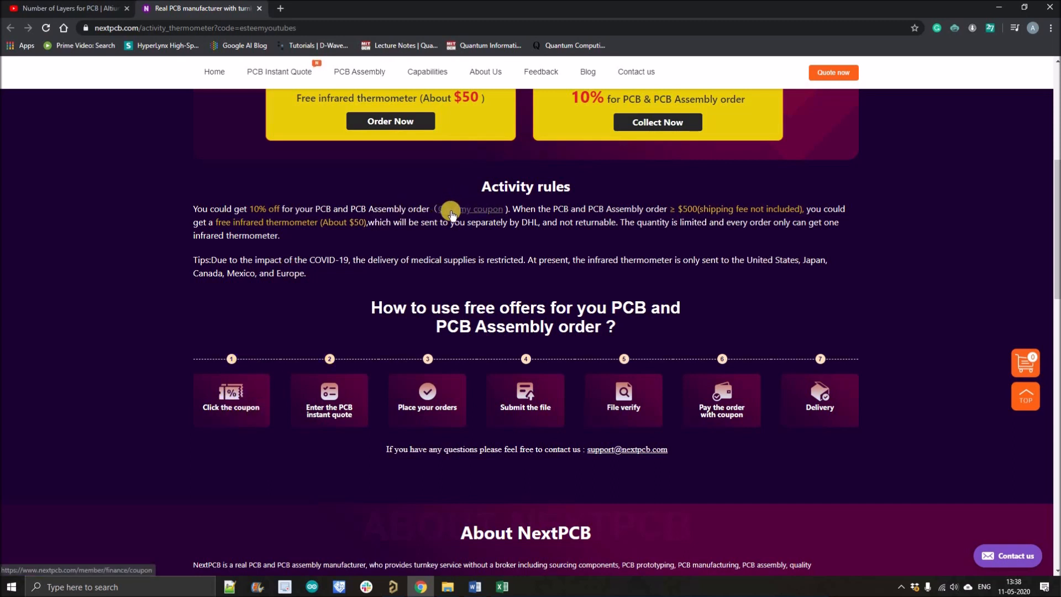
Open the account's coupon page from the activity rules, and go to the PCB Assembly page.
left_click(456, 211)
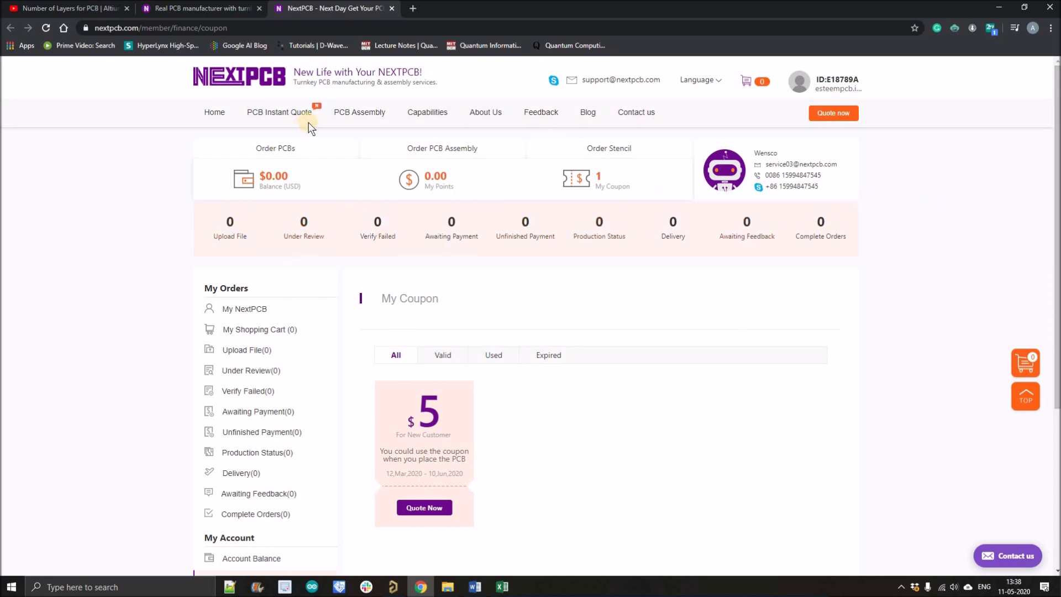
left_click(361, 115)
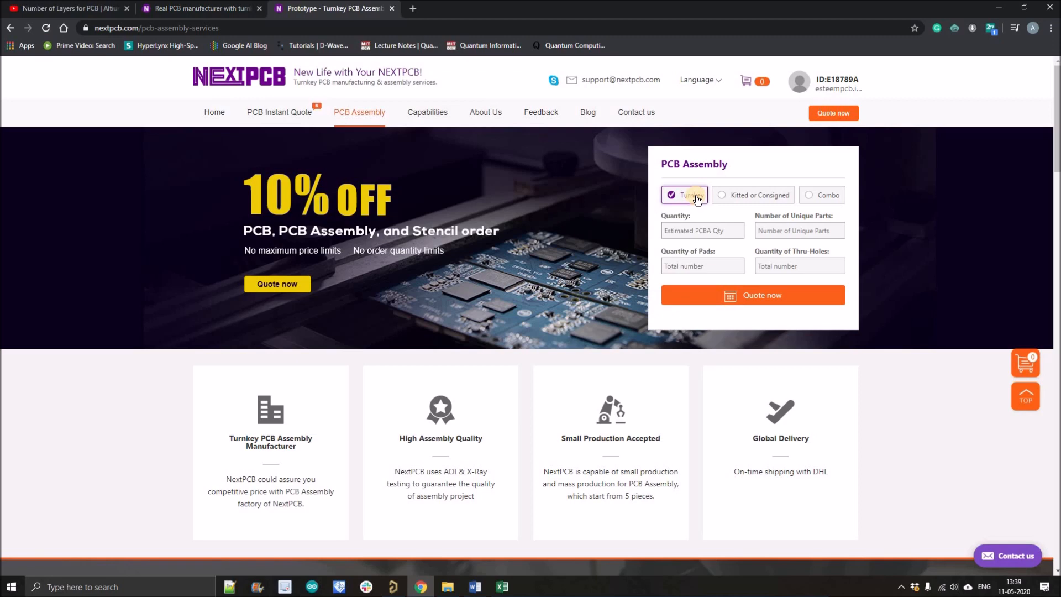
Try the Kitted or Consigned and Combo assembly options and return the selection to Turnkey.
left_click(729, 201)
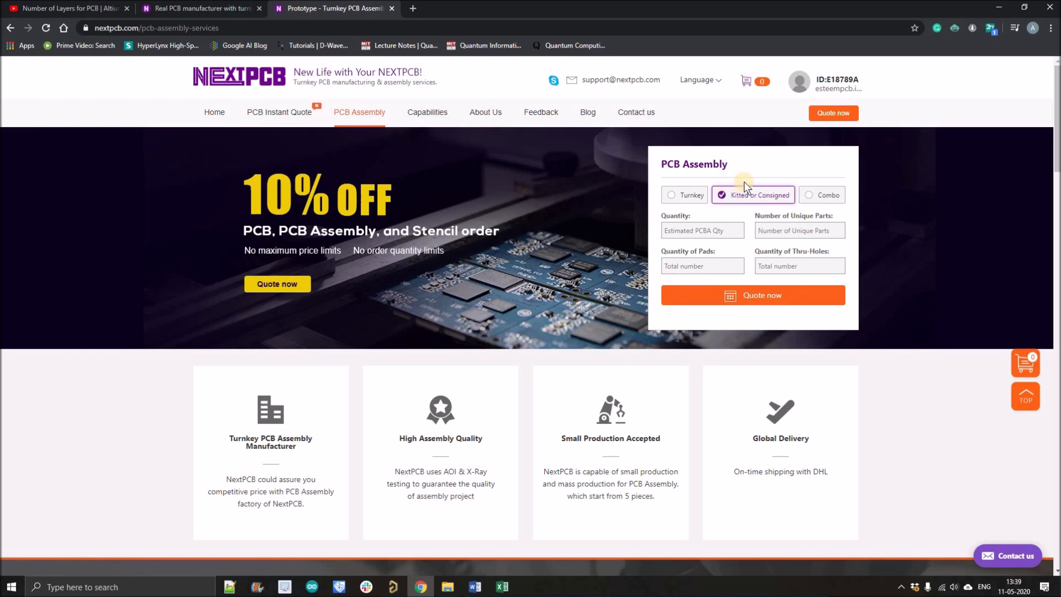
left_click(814, 195)
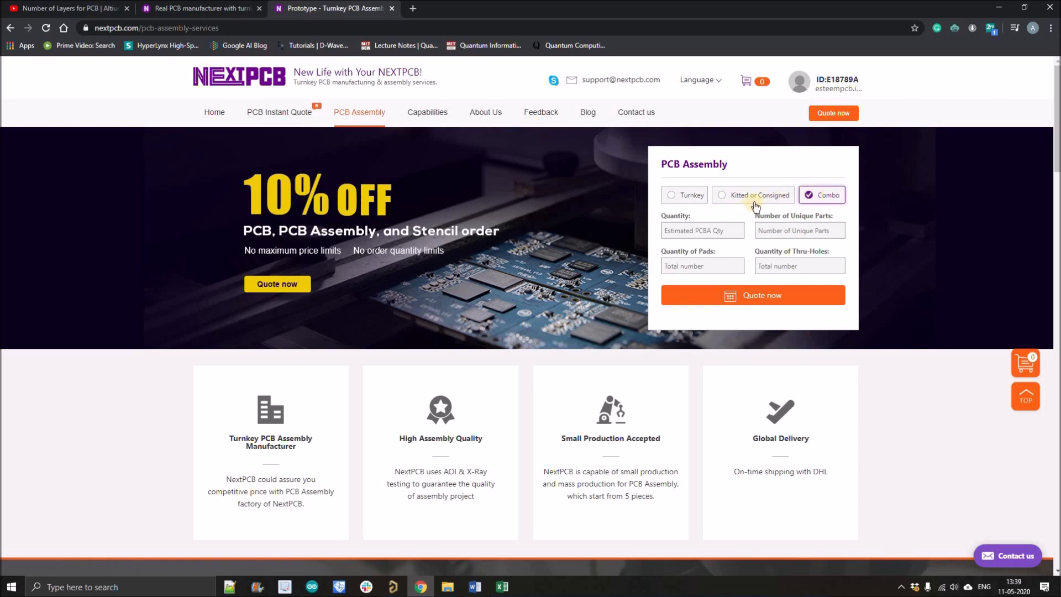
left_click(693, 229)
left_click(690, 197)
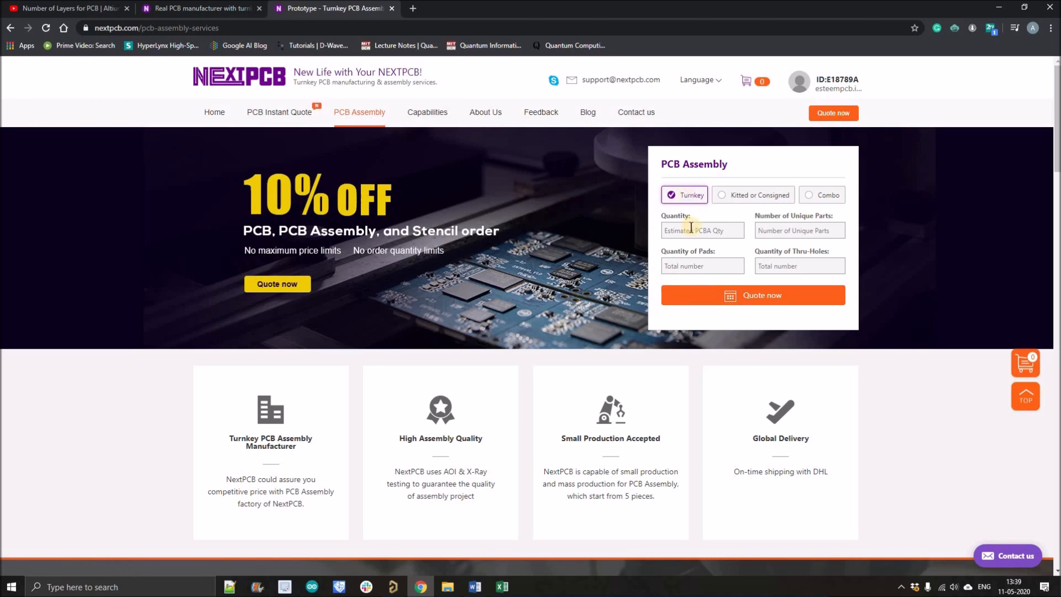
Set the PCB assembly quantity to 5.
left_click(679, 230)
type("5")
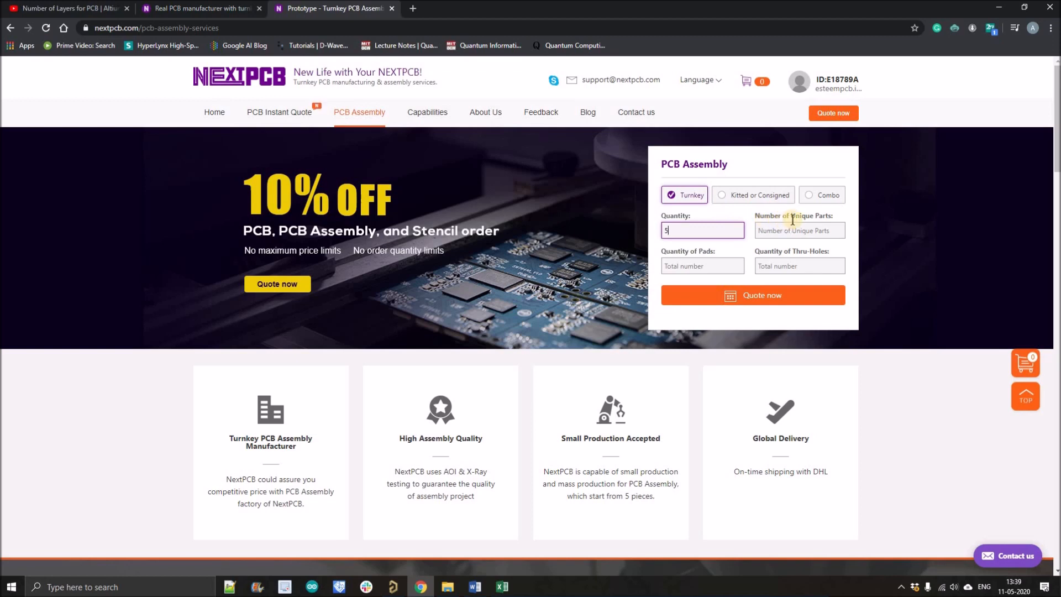
Review the component rows in the Excel bill of materials and enter 15 as the number of unique parts in the browser's assembly form.
left_click(813, 233)
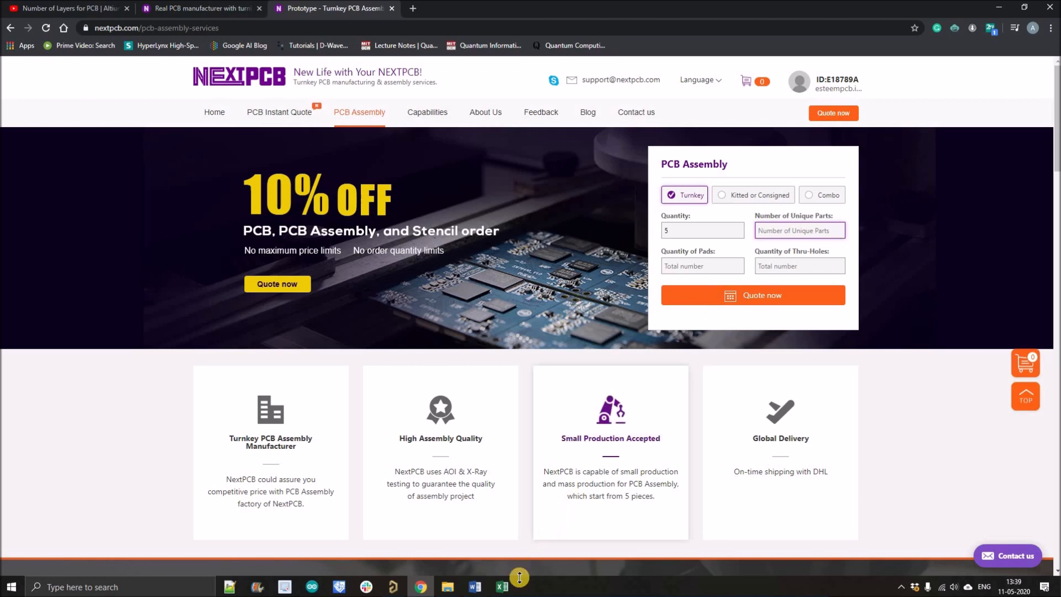
left_click(501, 586)
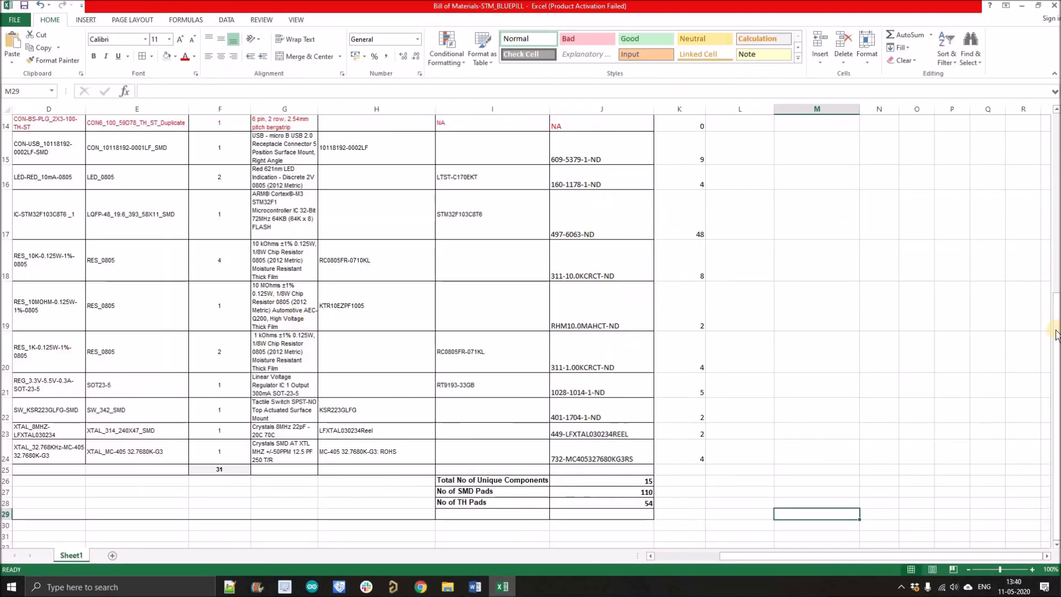
left_click_drag(1056, 332, 1057, 215)
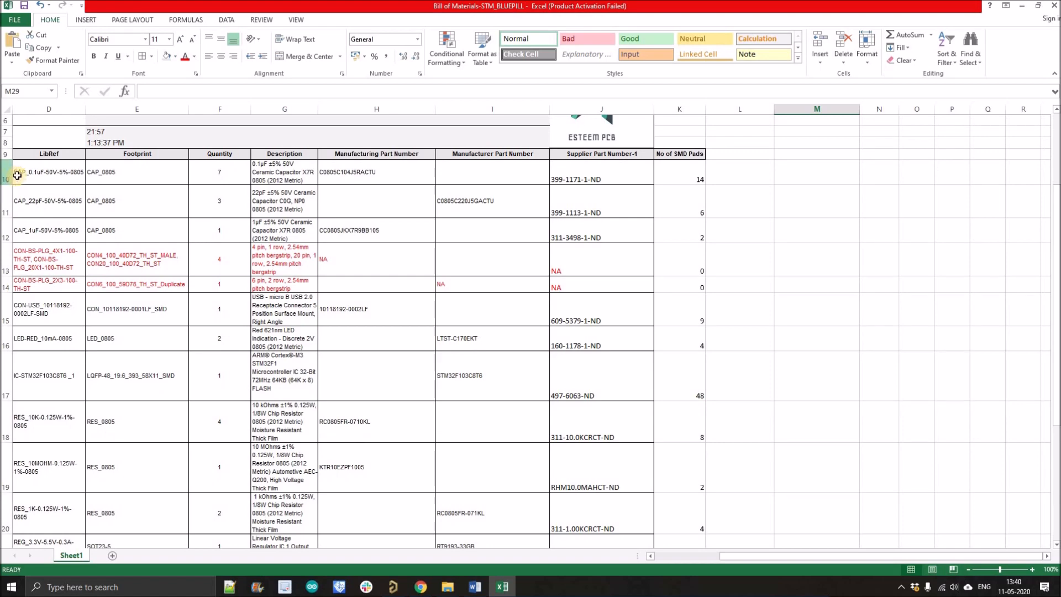
left_click_drag(6, 176, 3, 200)
left_click(4, 201)
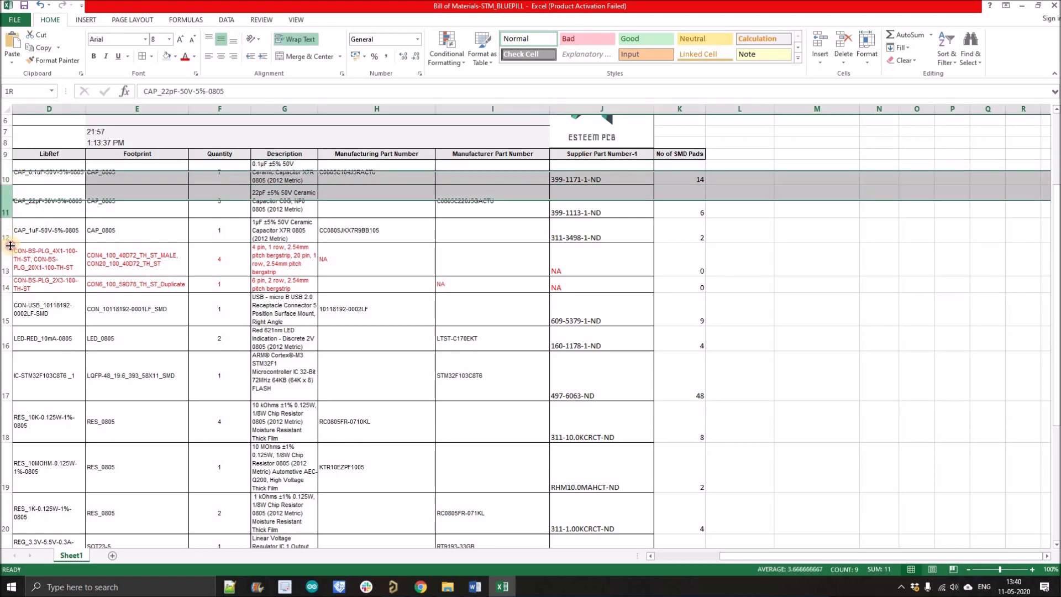
left_click(5, 233)
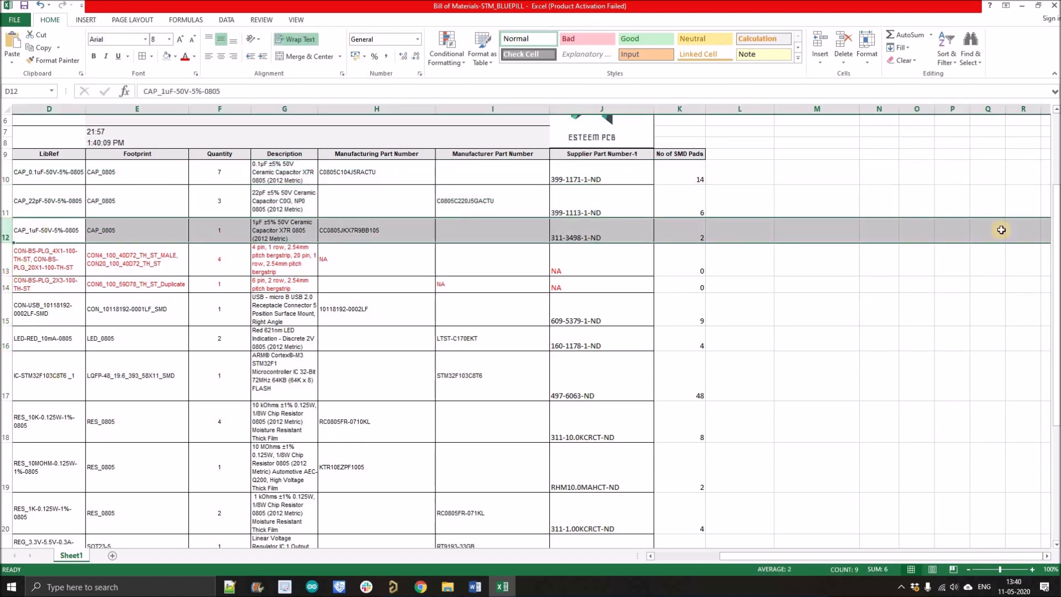
left_click_drag(1057, 274, 1057, 387)
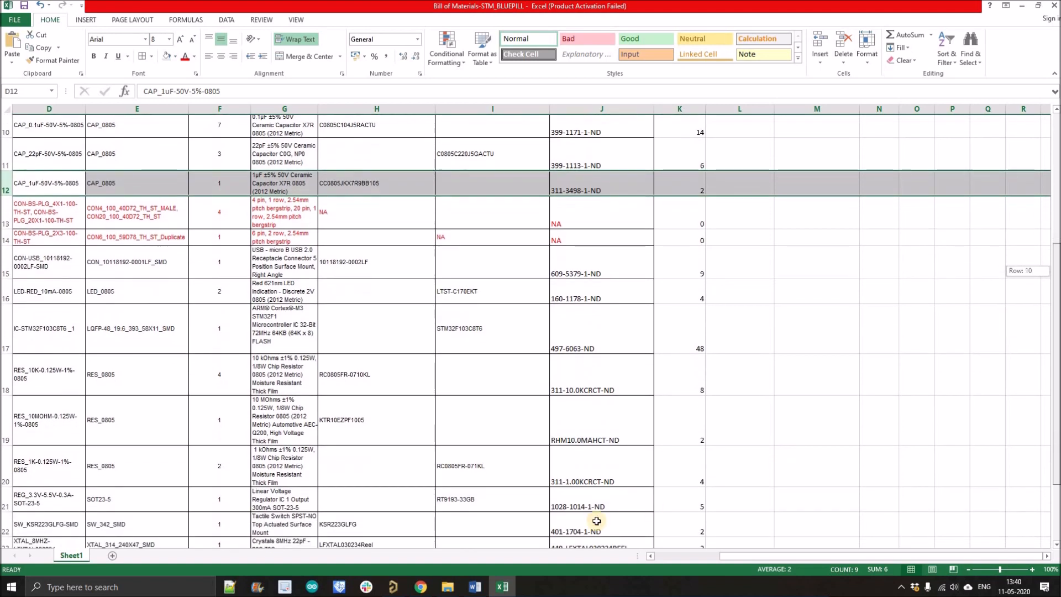
left_click(419, 586)
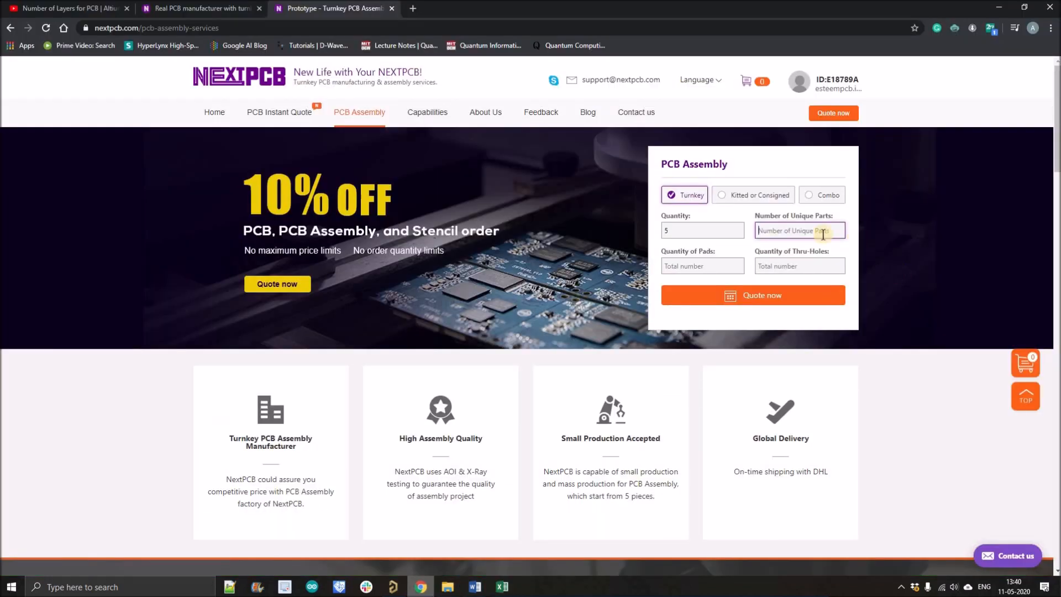
type("15")
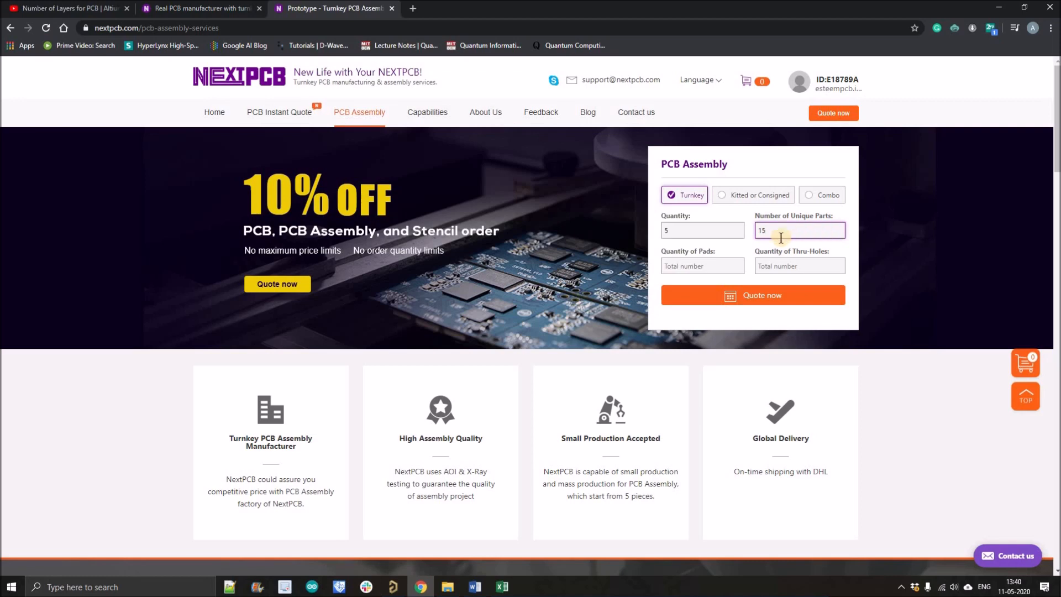
Switch to the Excel bill of materials and examine the SMD pad counts of the capacitor and through-hole connector rows.
left_click(728, 267)
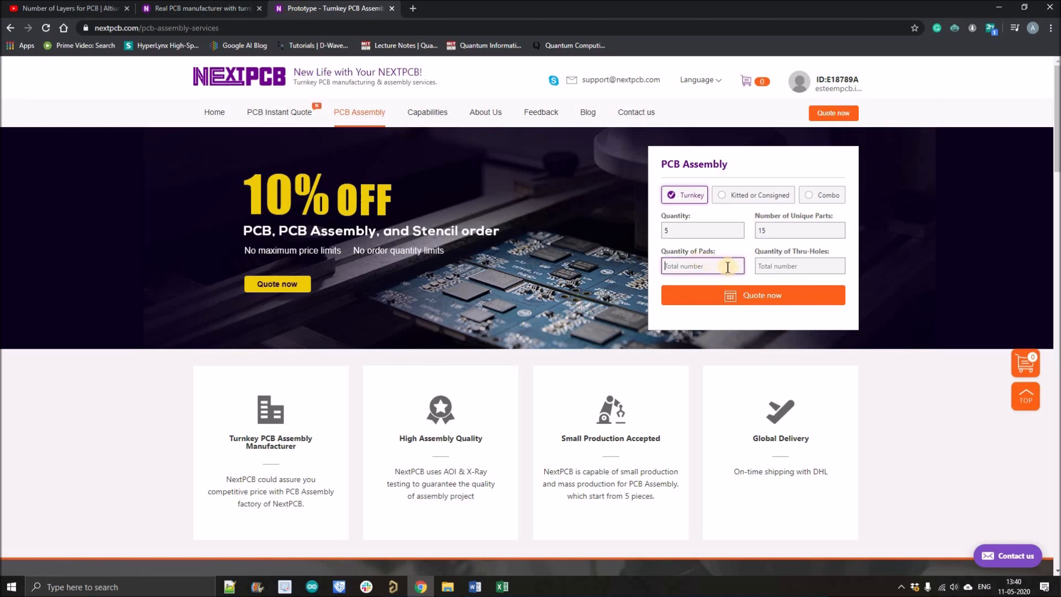
key("Tab")
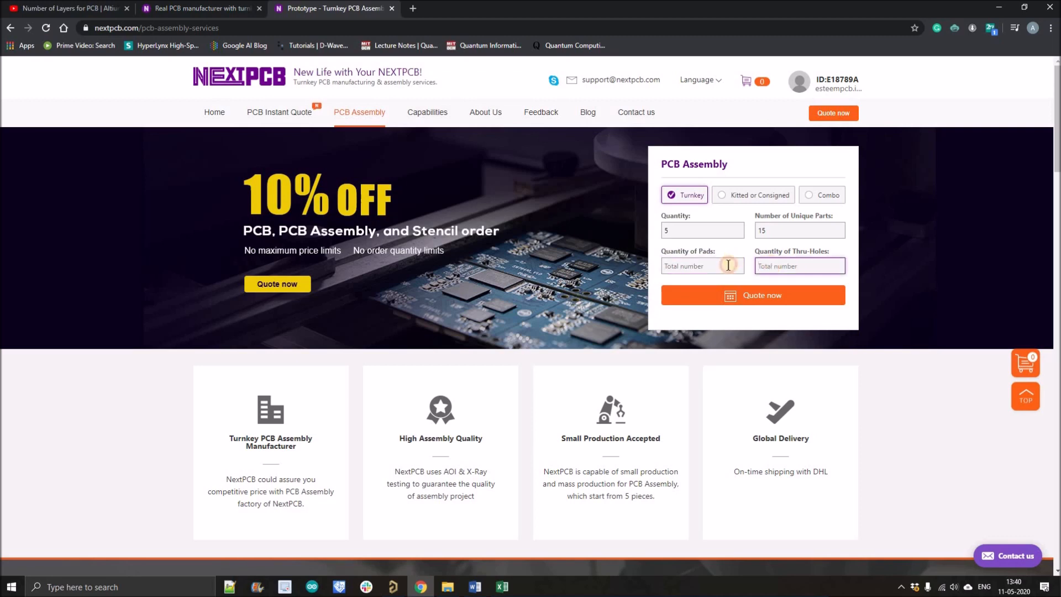
left_click(503, 586)
left_click_drag(1055, 279, 1055, 246)
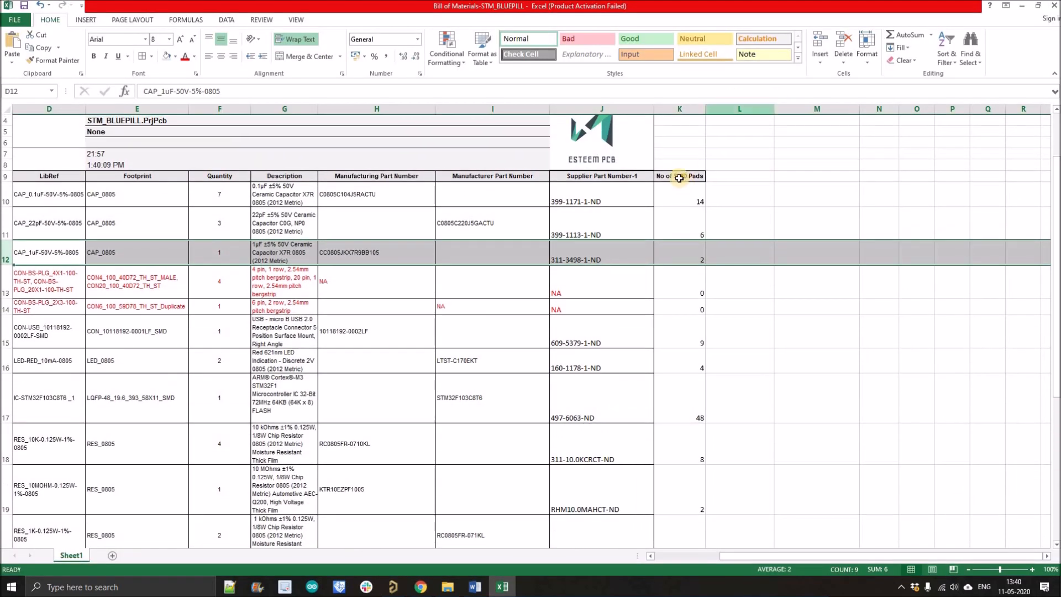
left_click(679, 178)
left_click(679, 194)
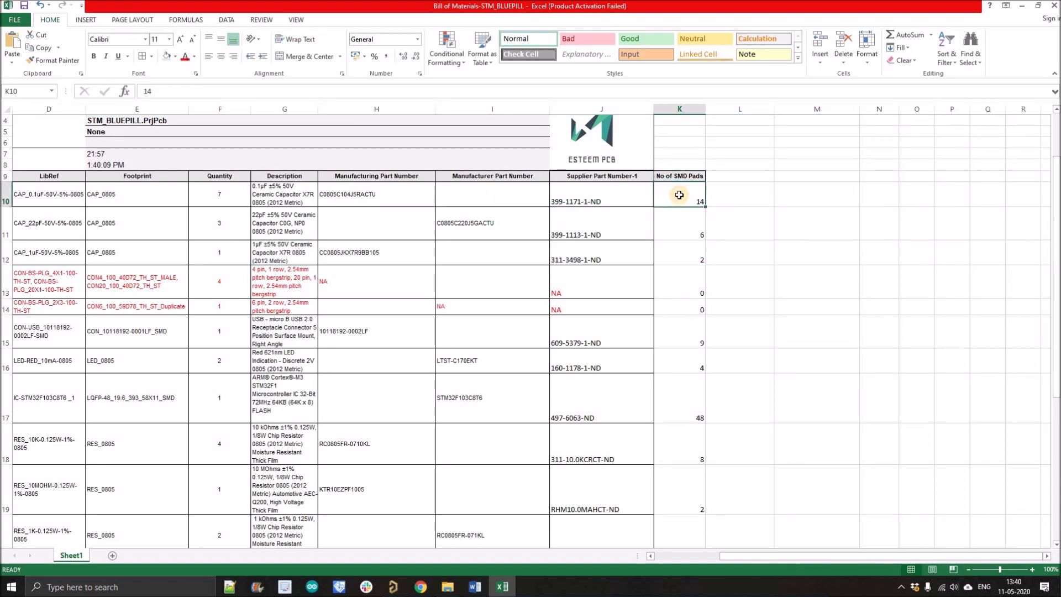
left_click(202, 195)
left_click(144, 201)
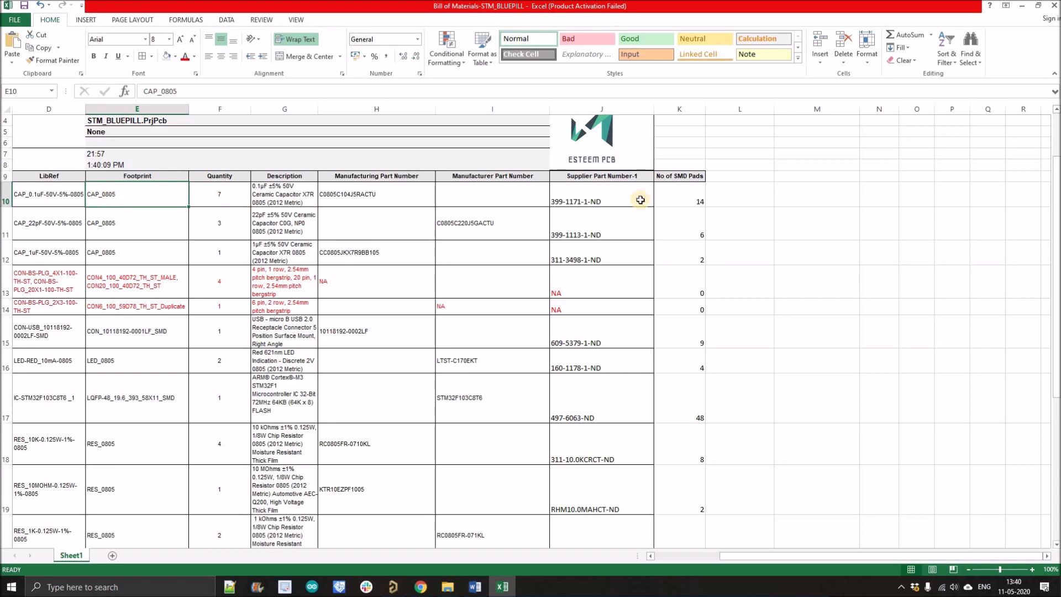
left_click(675, 198)
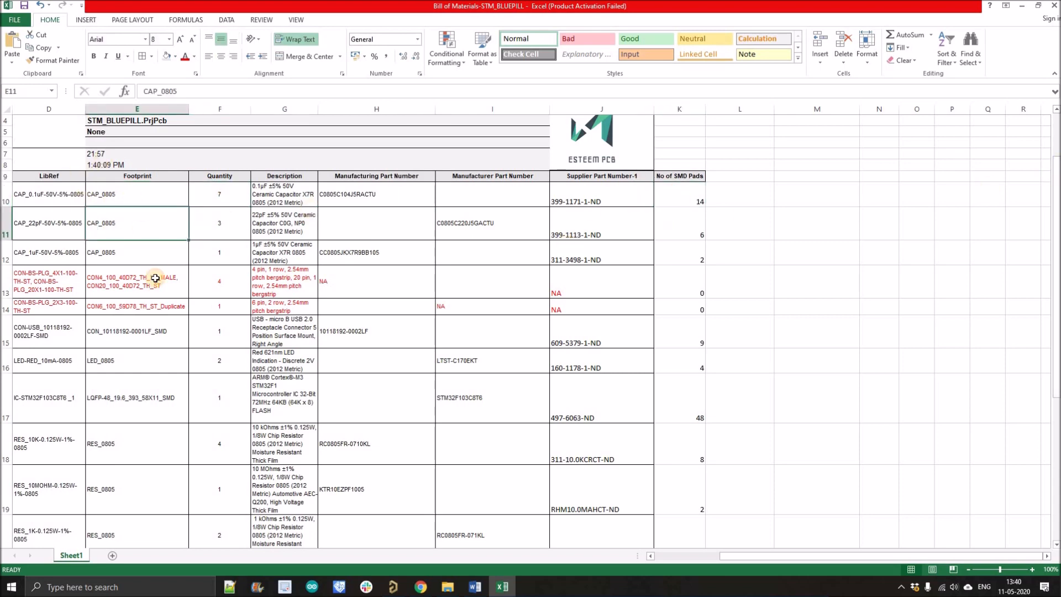
left_click(235, 293)
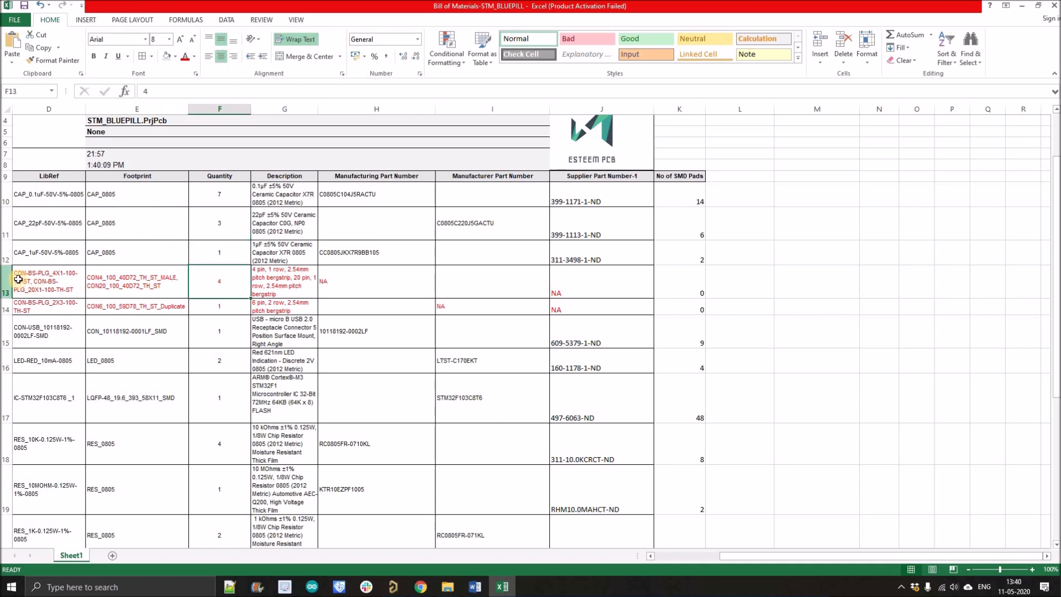
left_click_drag(50, 282, 146, 306)
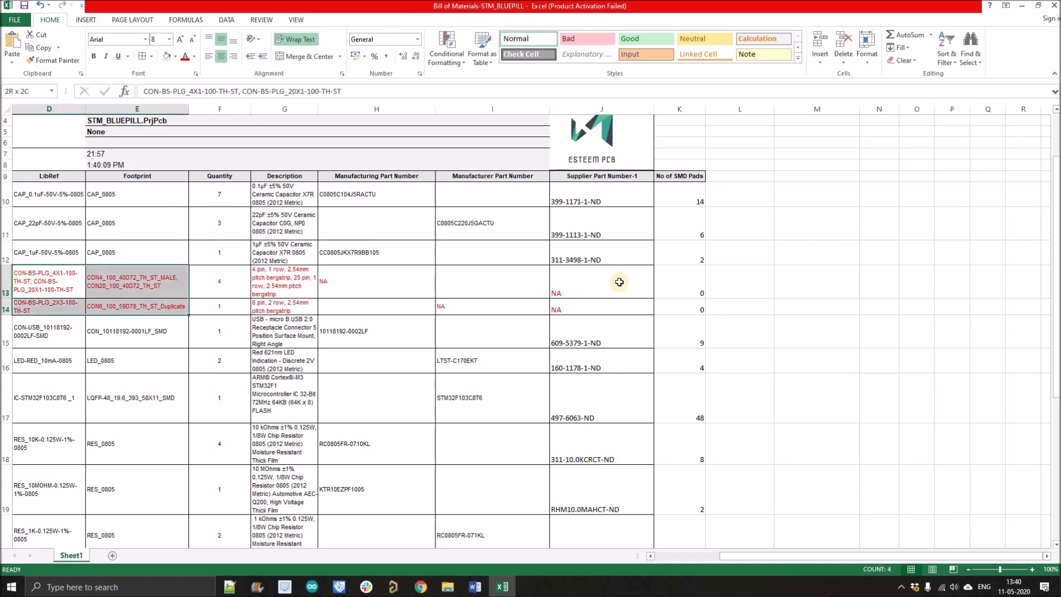
left_click(671, 302)
Check the formula for the total number of SMD pads and set the quantity of pads to 110 in the browser's assembly form.
left_click_drag(1056, 334, 1056, 539)
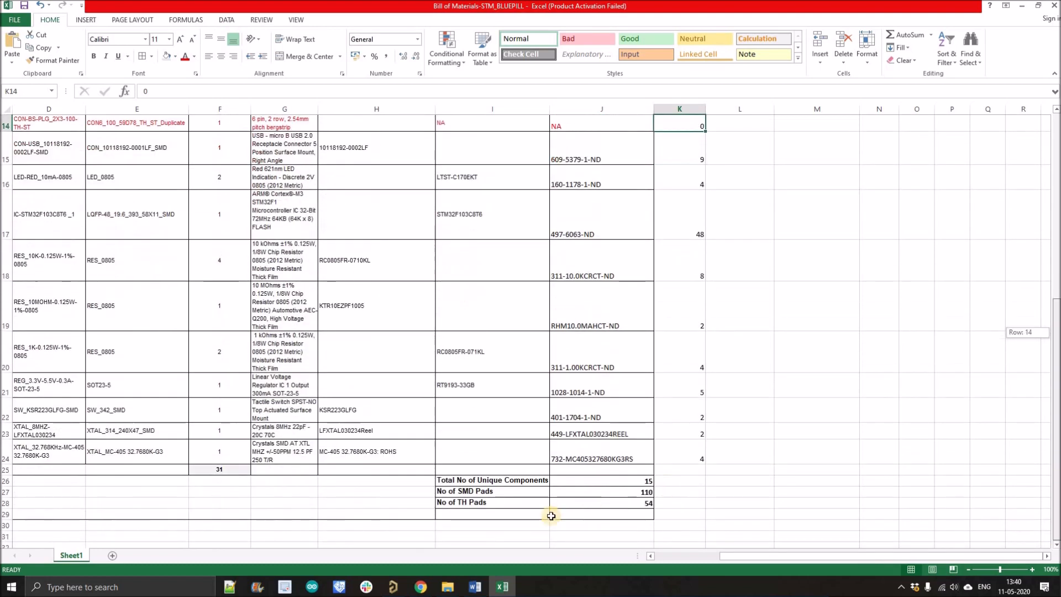
left_click(486, 491)
left_click(618, 493)
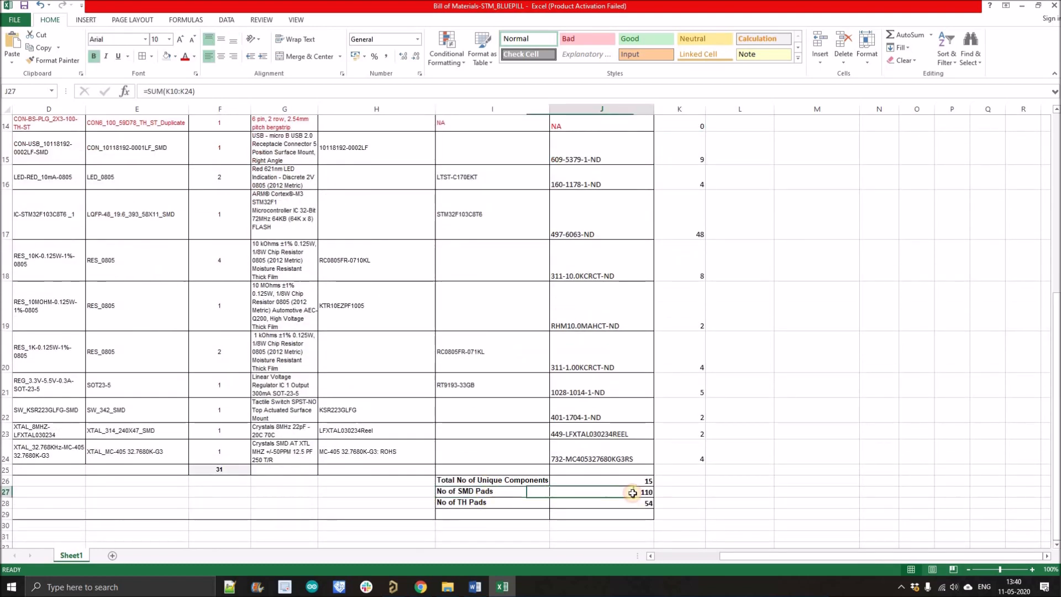
double_click(632, 492)
left_click_drag(587, 492, 601, 492)
key("Return")
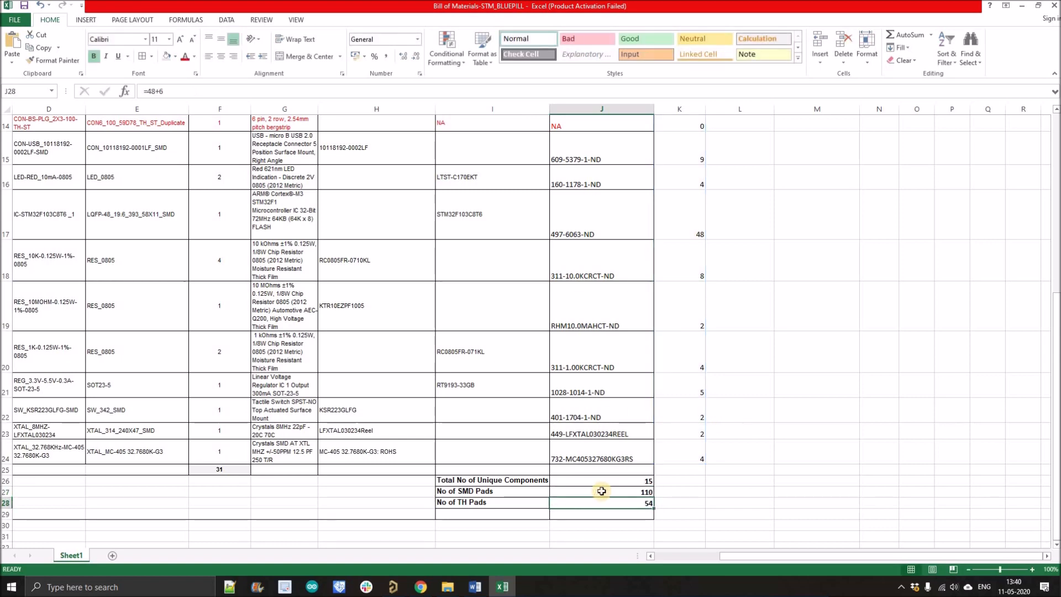
left_click(601, 491)
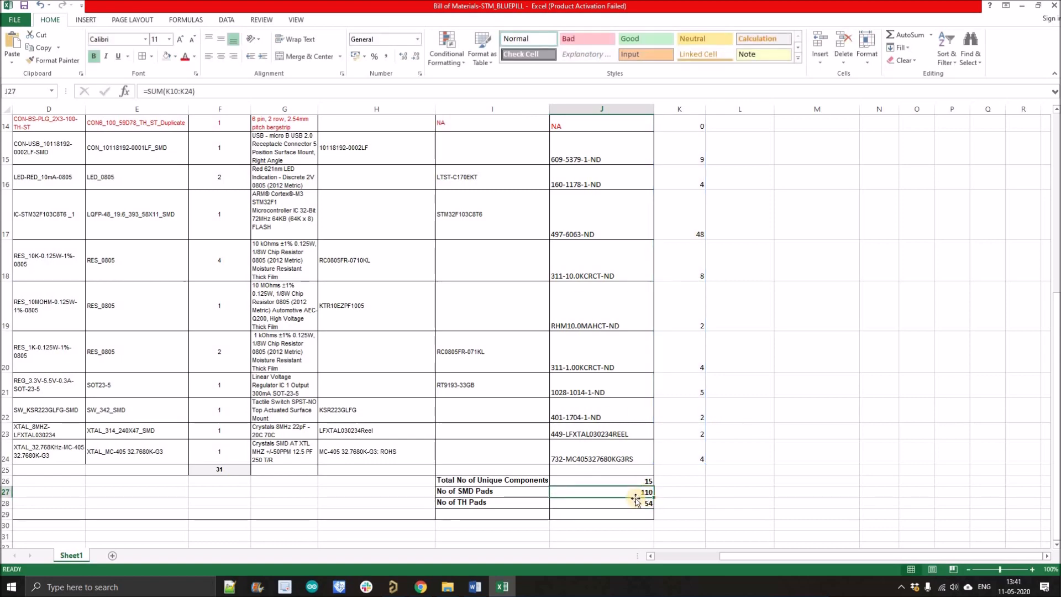
left_click(420, 586)
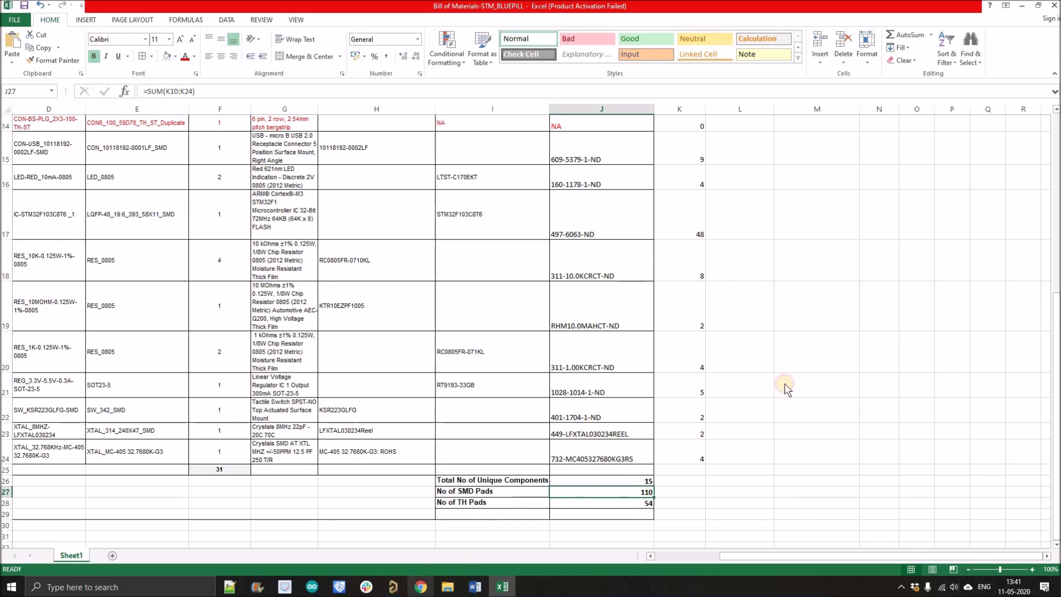
type("110")
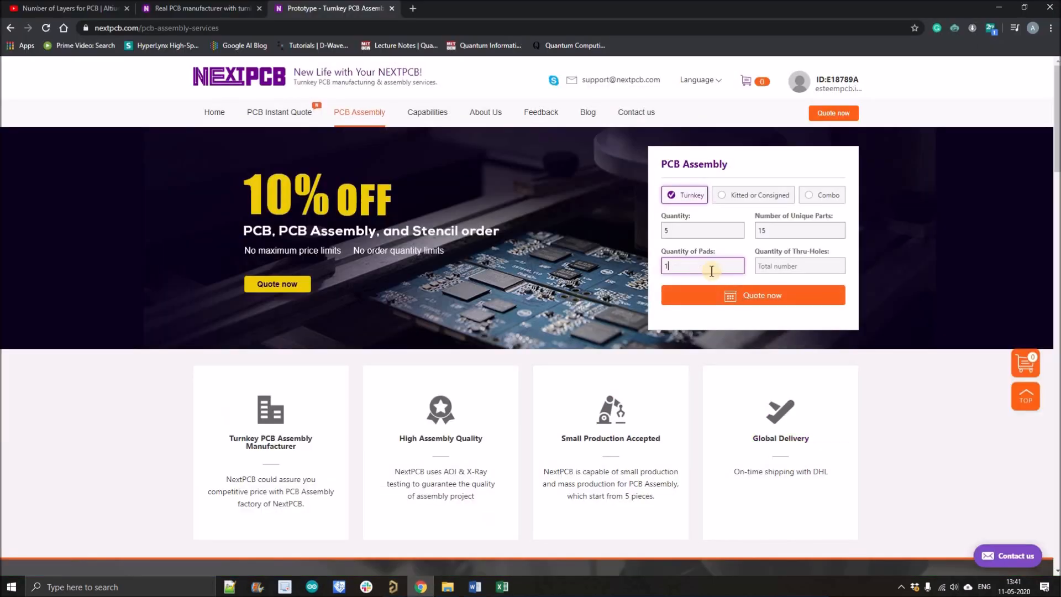
Switch to the Excel bill of materials and check the through-hole connector rows and the total number of TH pads.
left_click(767, 268)
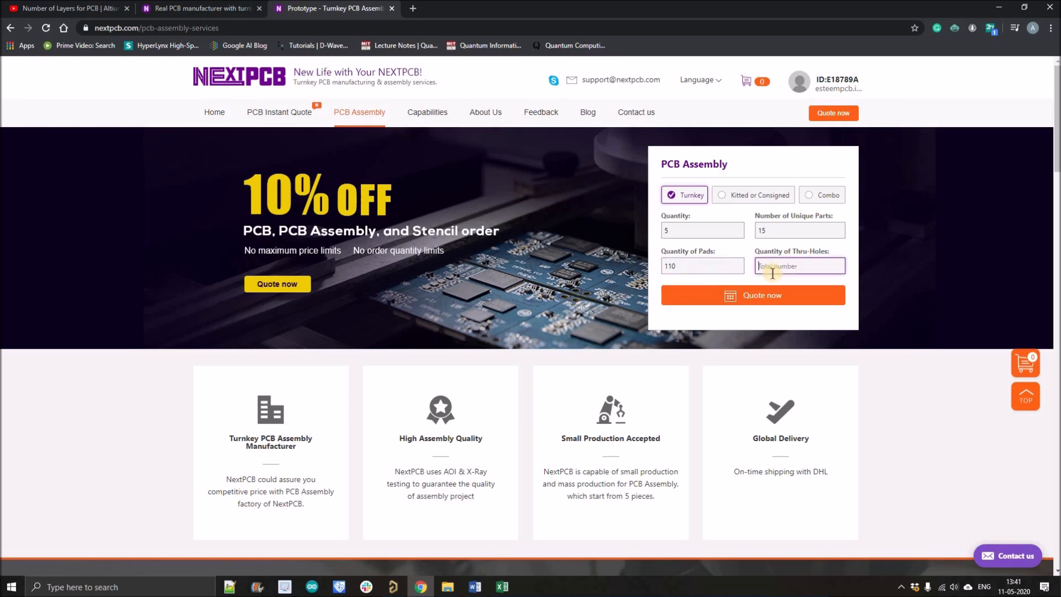
left_click(502, 586)
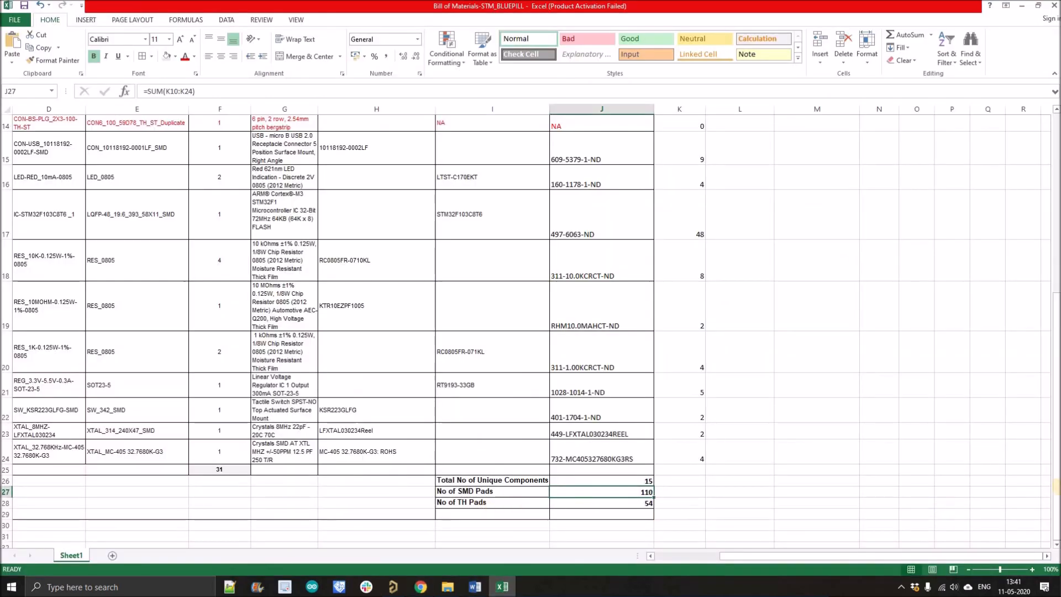
left_click_drag(1055, 491, 1056, 462)
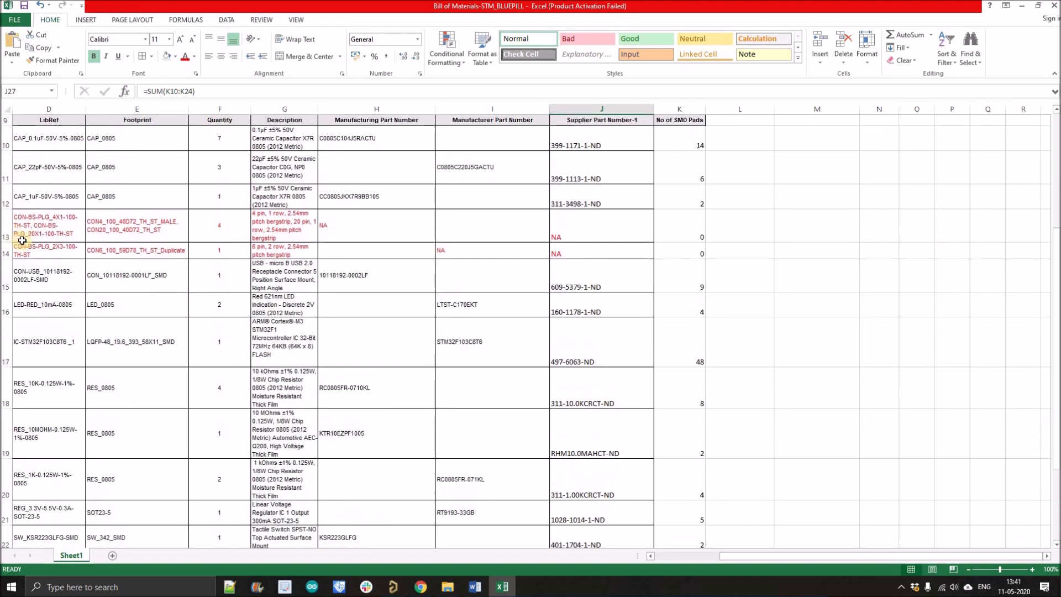
left_click(32, 236)
left_click(32, 250)
left_click(53, 216)
left_click(49, 250)
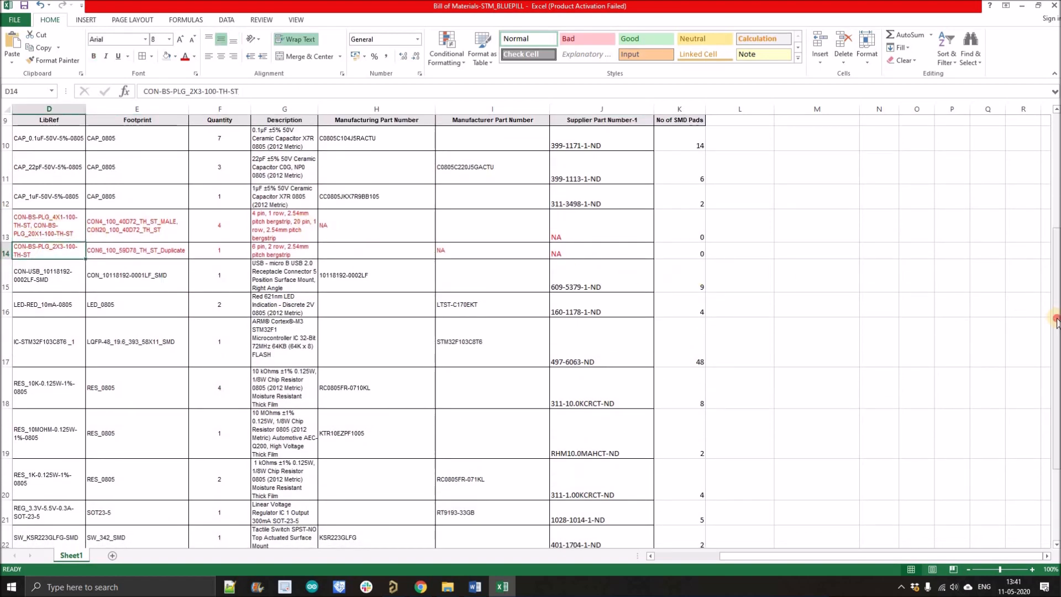
scroll(746, 478, "down", 2)
left_click(640, 500)
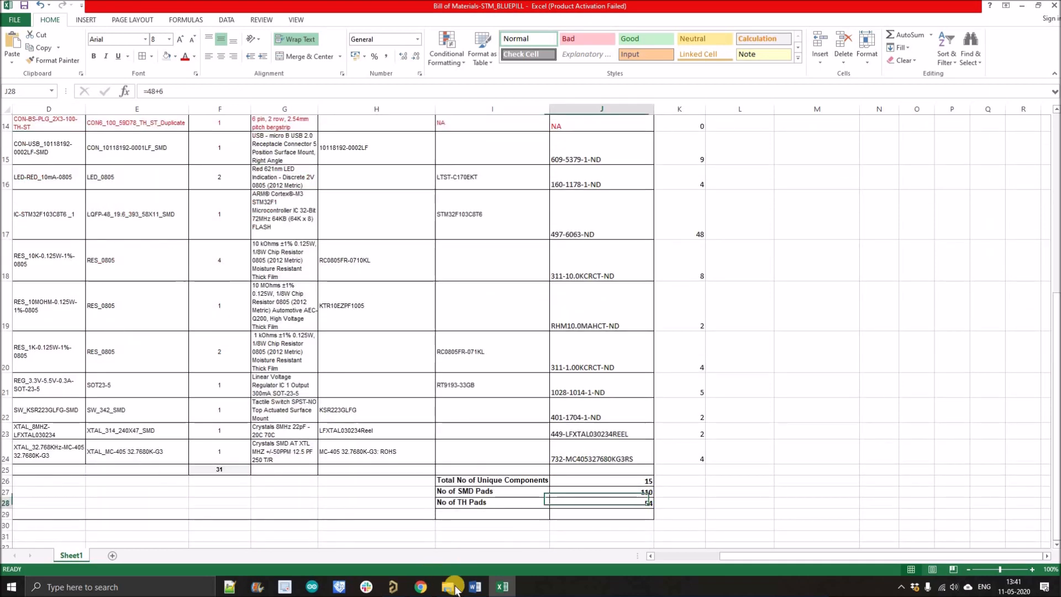
Return to the browser's assembly form, set the quantity of thru-holes to 54 and request the quote.
key("alt+Tab")
left_click(778, 261)
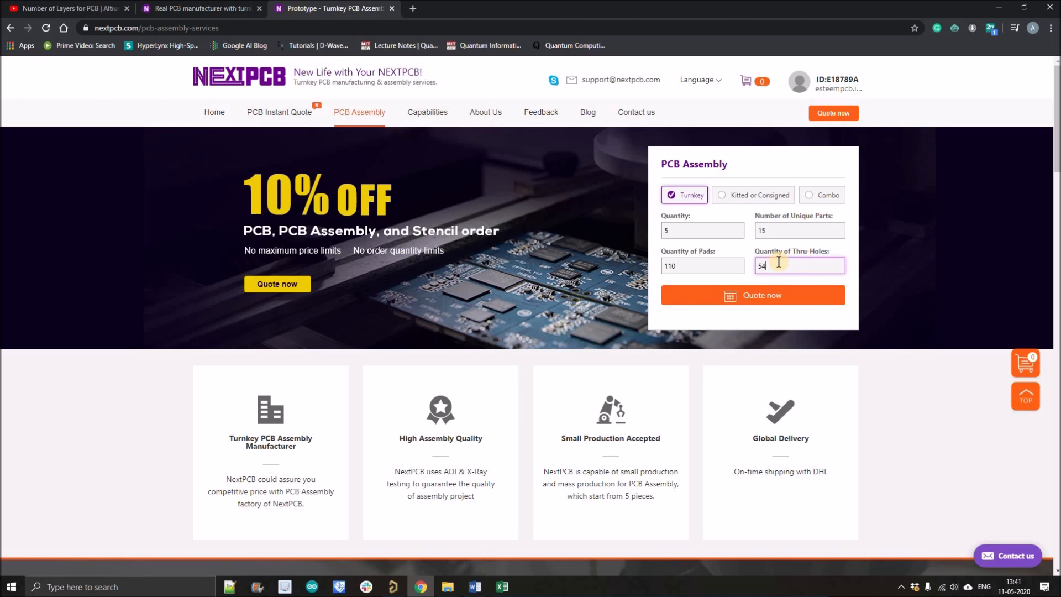
type("54")
left_click(760, 299)
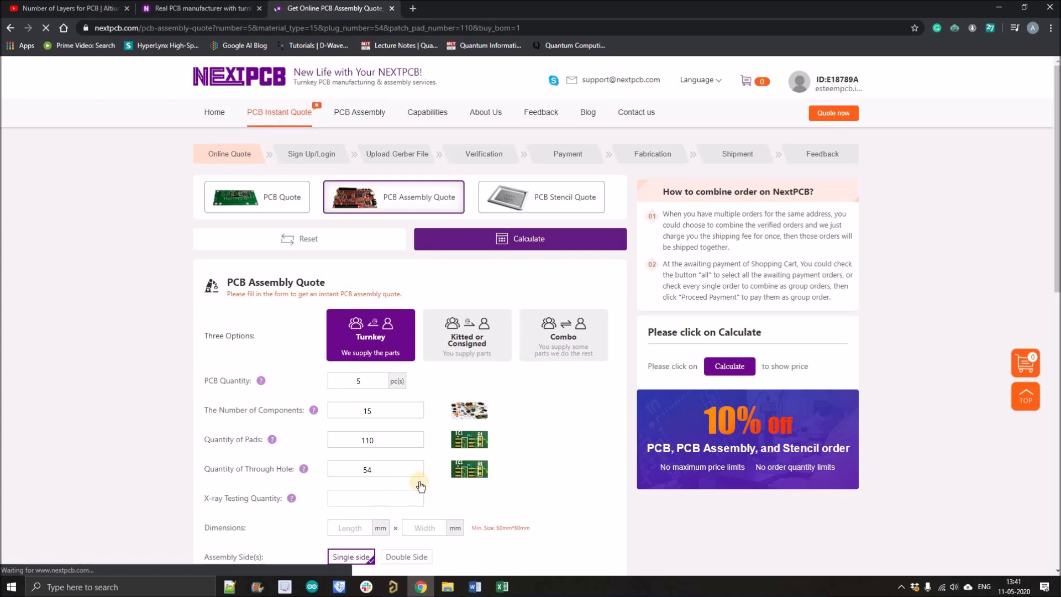
Set the board dimensions to 53 × 23 mm and choose double-side assembly, keeping the existing conformal coating and package options.
left_click_drag(1055, 239, 1055, 283)
scroll(1036, 248, "down", 2)
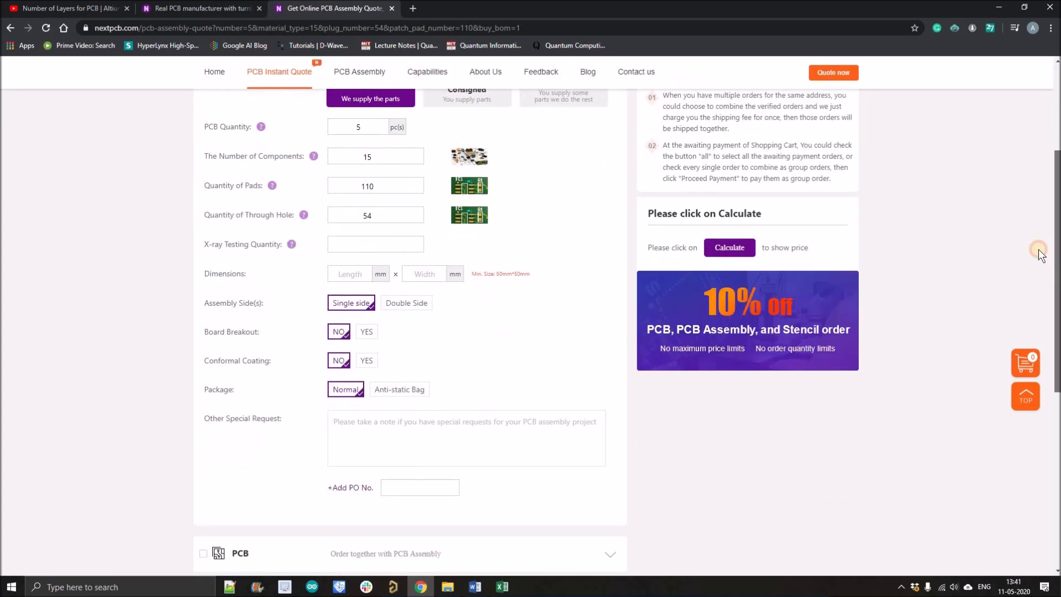
scroll(1036, 249, "up", 1)
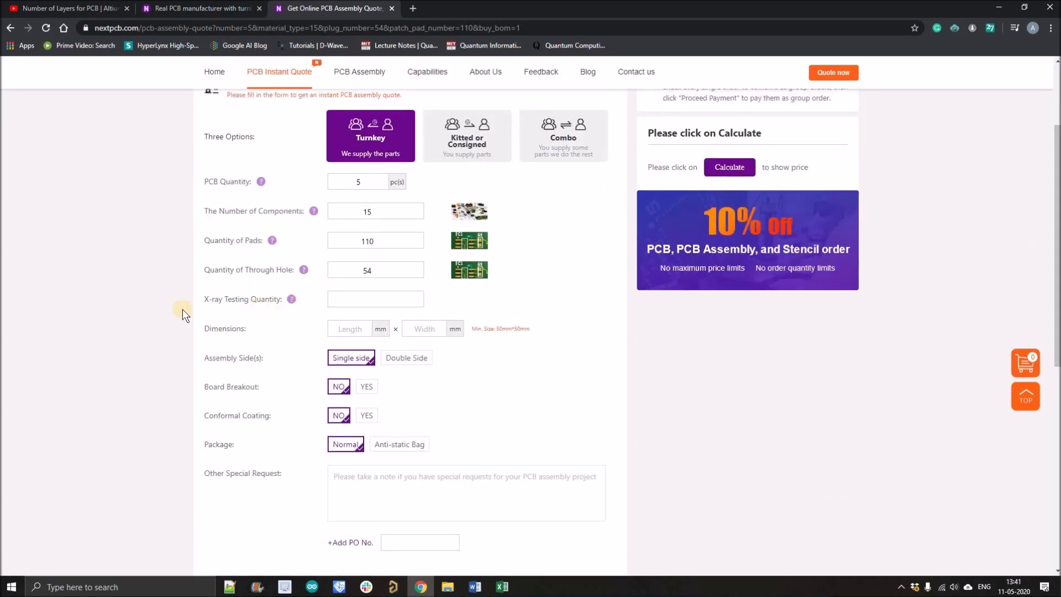
left_click(338, 329)
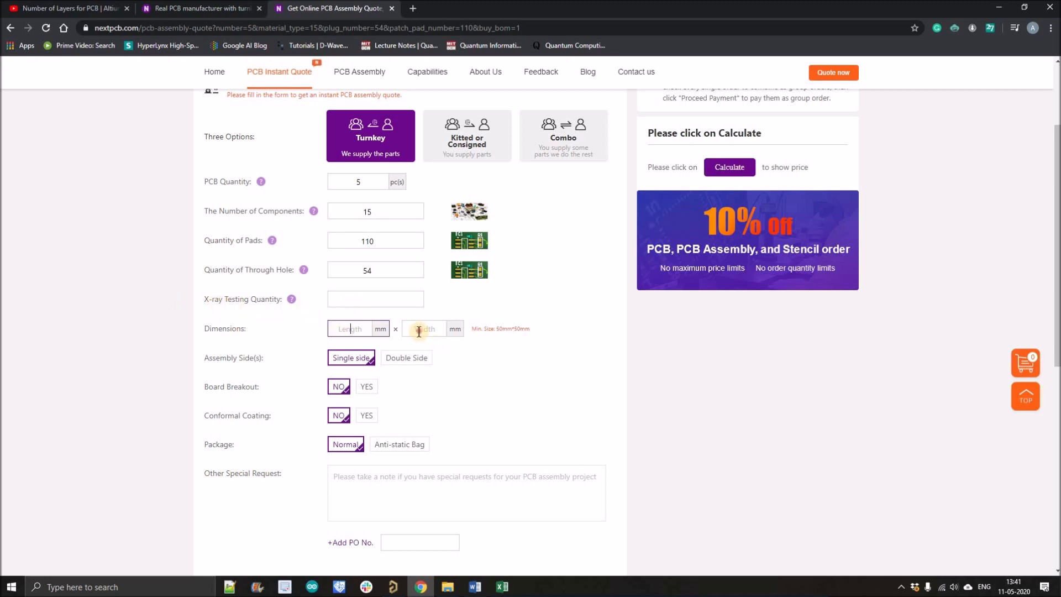
left_click(419, 330)
left_click(338, 335)
left_click(421, 333)
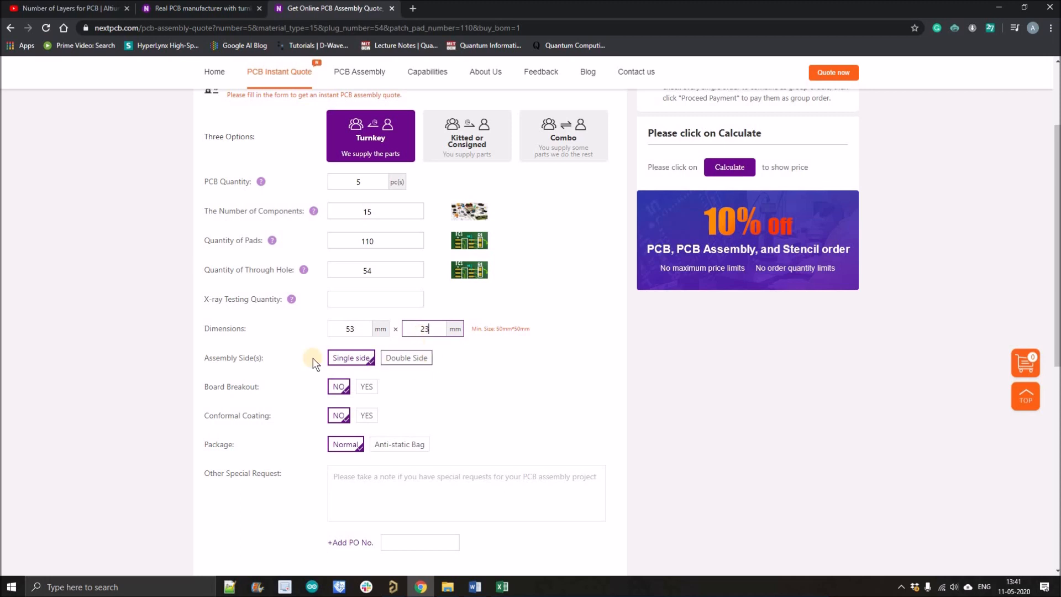
left_click(406, 359)
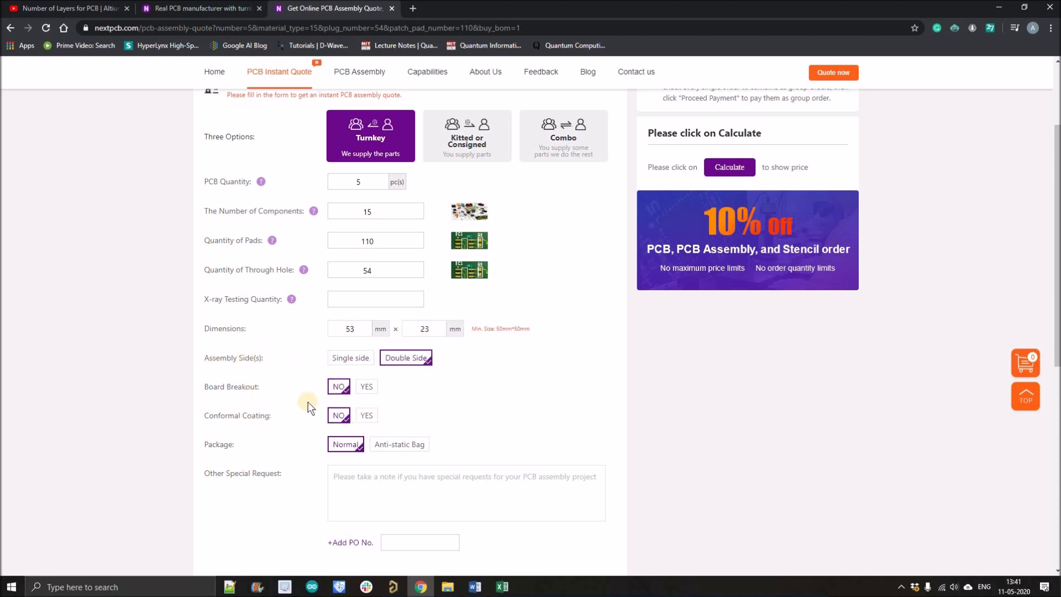
left_click_drag(219, 426, 386, 423)
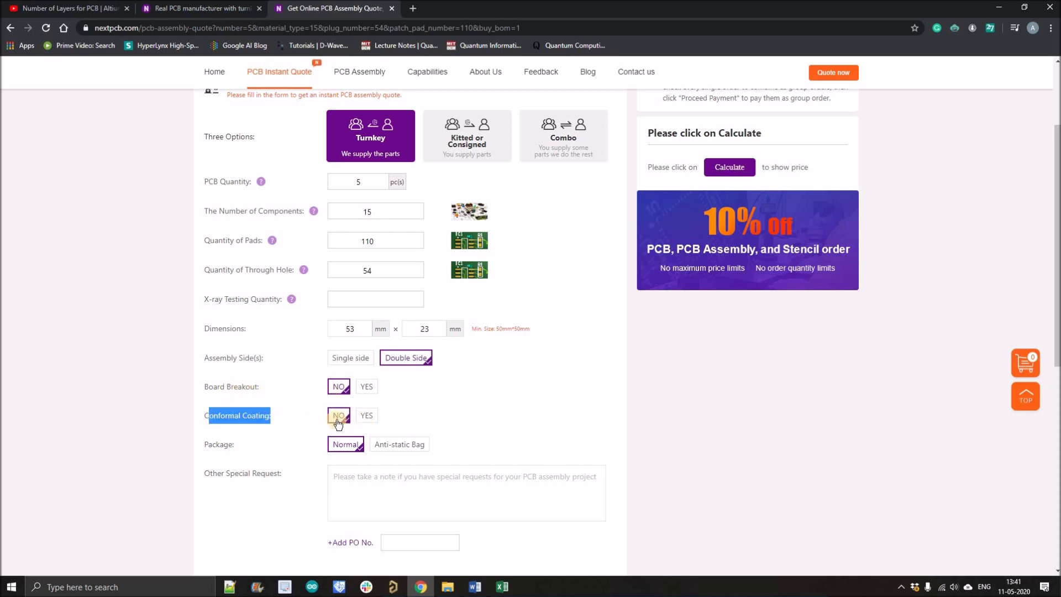
left_click(251, 445)
triple_click(251, 445)
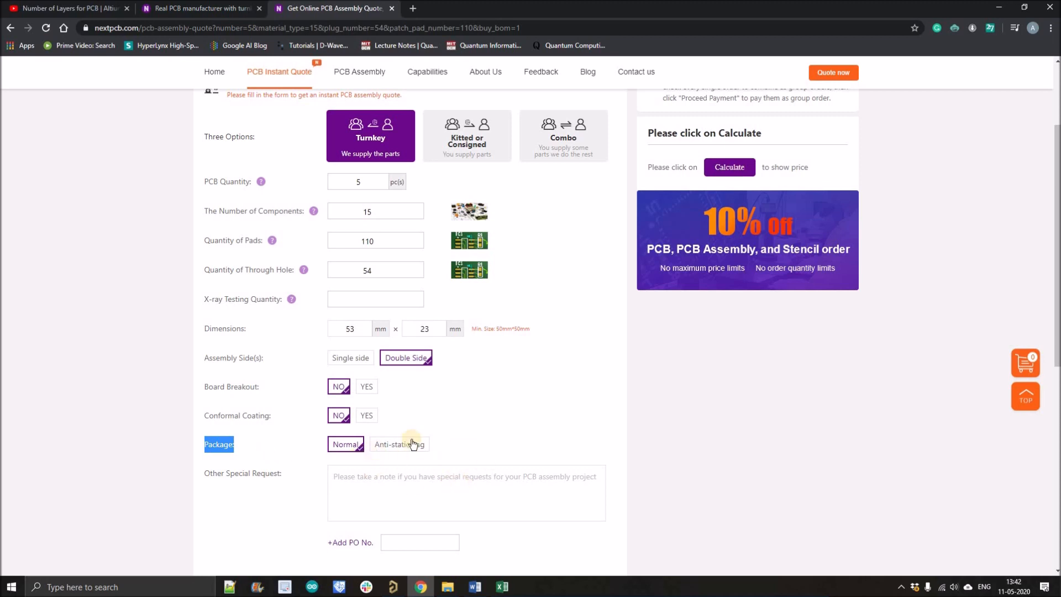
Include PCB fabrication with the assembly order and set the single-board quantity to 5.
scroll(507, 436, "down", 3)
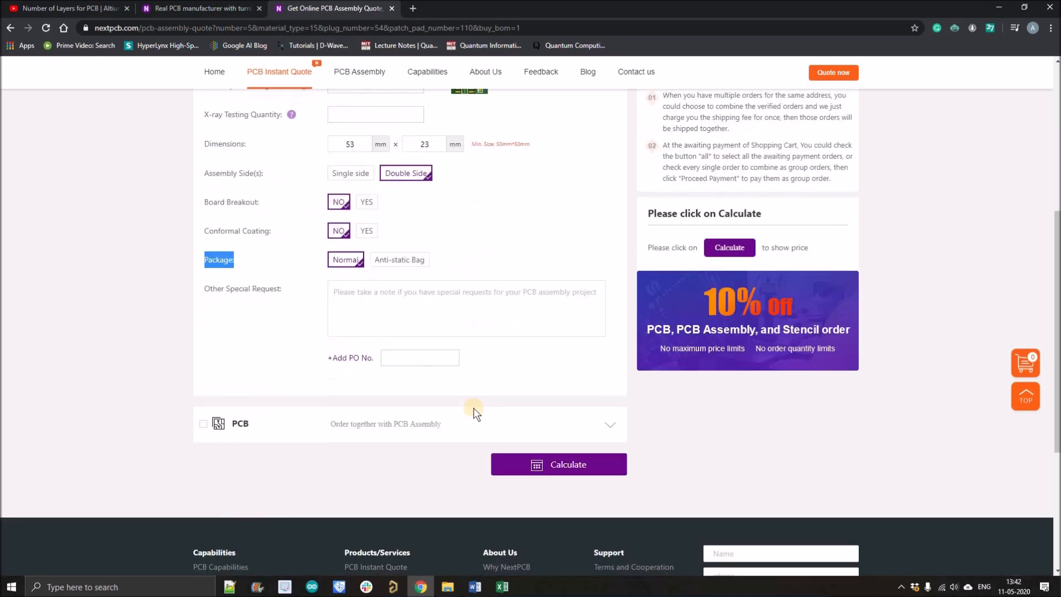
left_click(204, 426)
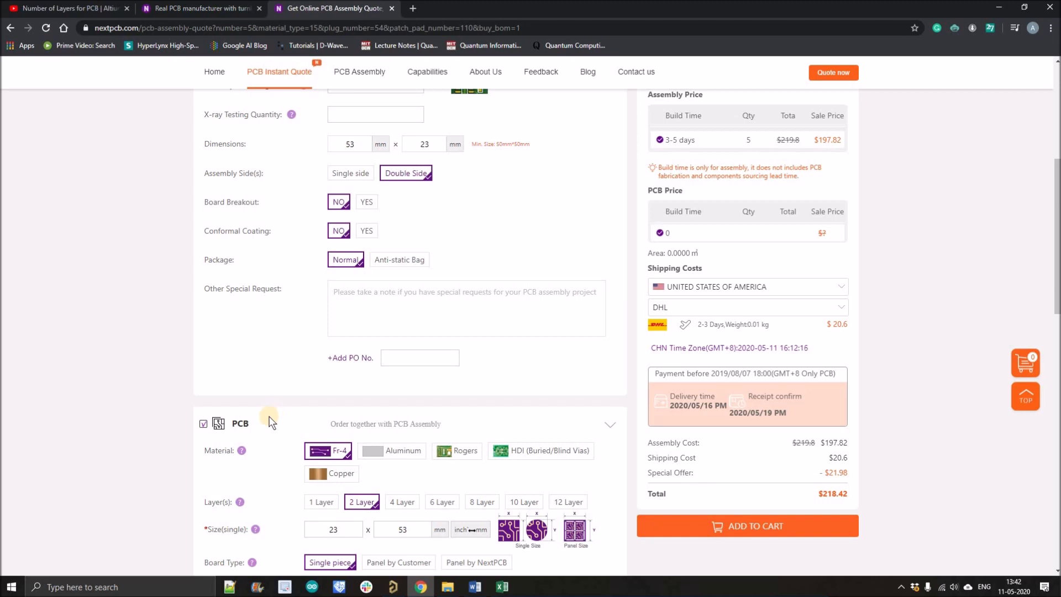
scroll(271, 420, "down", 3)
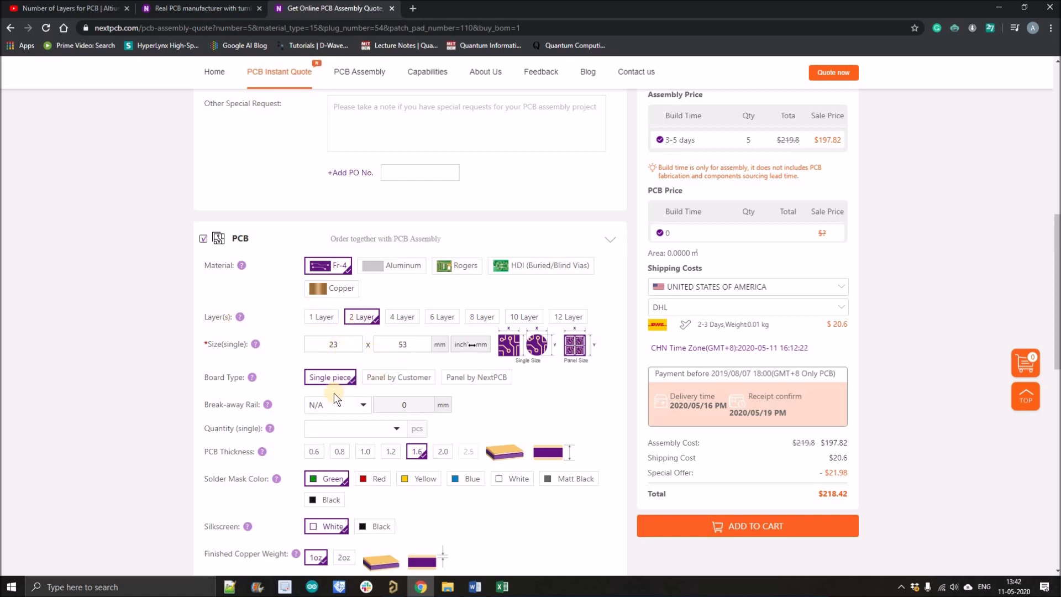
left_click(323, 435)
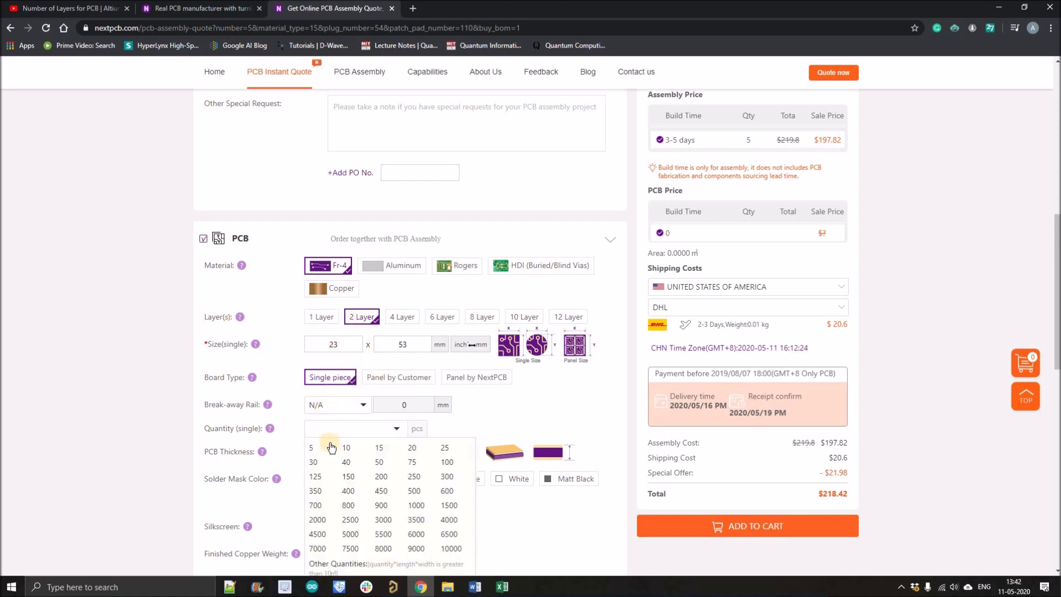
left_click(447, 464)
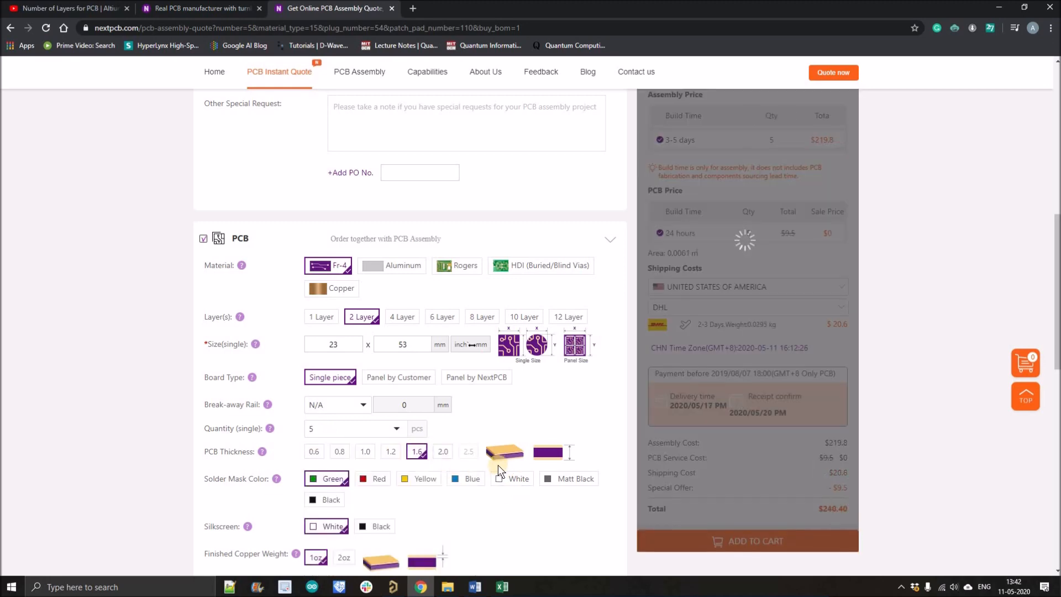
Keep the default PCB specifications and calculate the combined fabrication and assembly price.
scroll(496, 472, "down", 3)
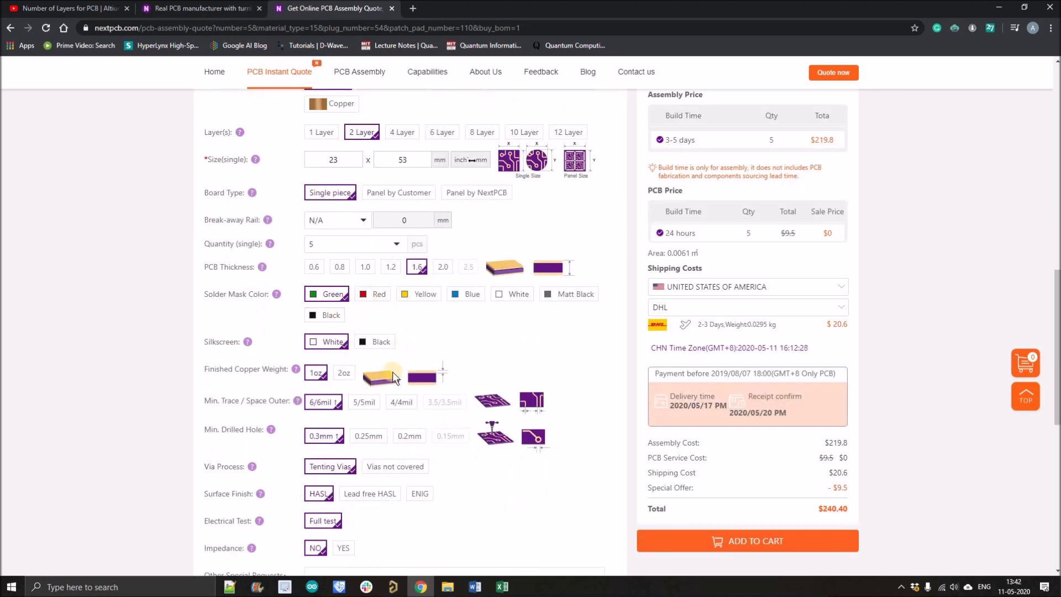
scroll(406, 426, "down", 3)
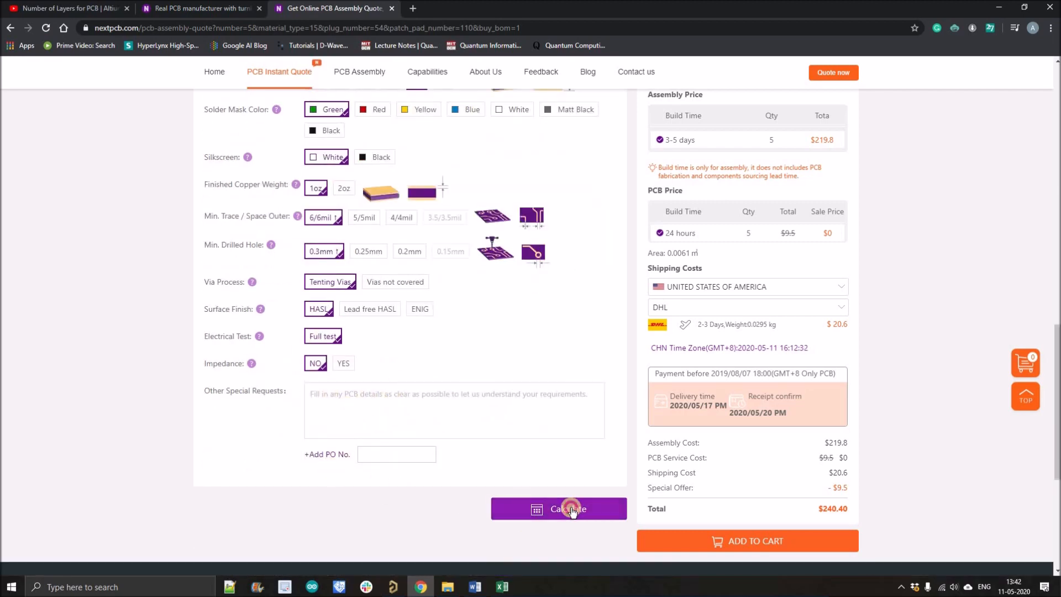
left_click(570, 507)
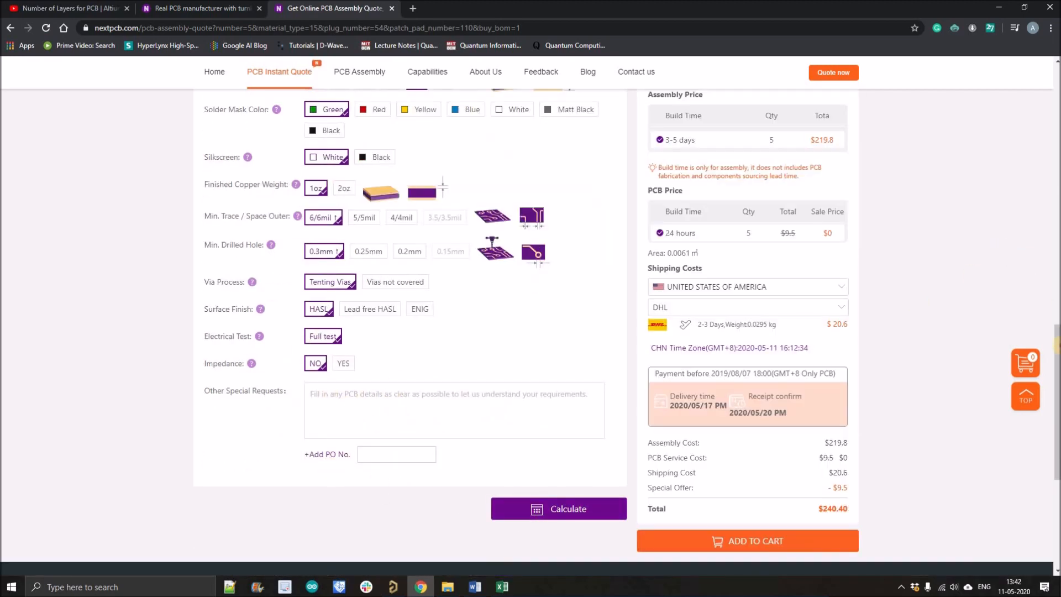
Examine the assembly price, its build time and the PCB sale price in the quote summary.
scroll(1057, 174, "up", 4)
scroll(1057, 174, "up", 10)
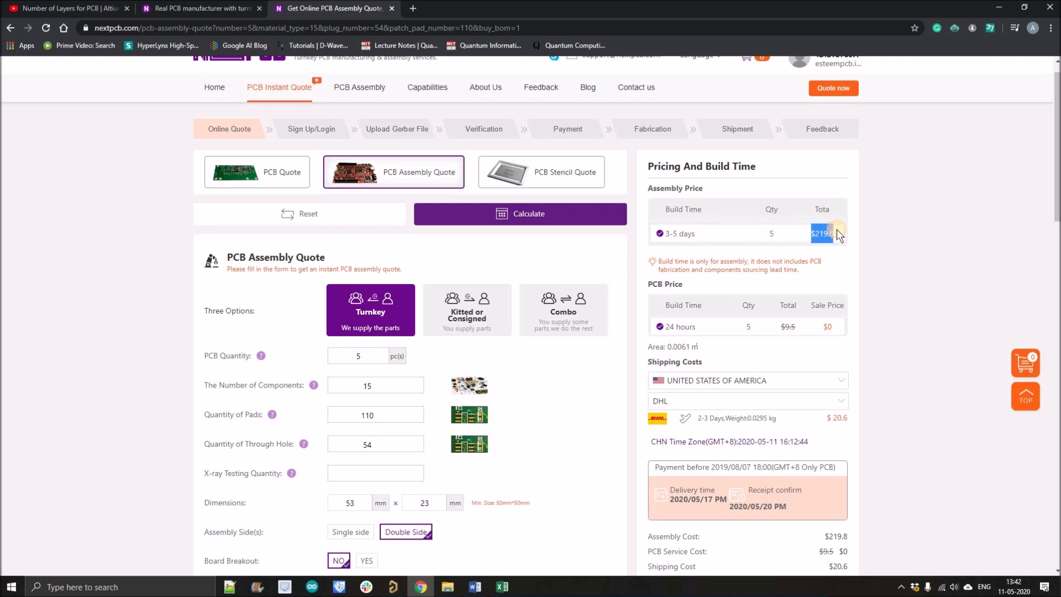
triple_click(655, 233)
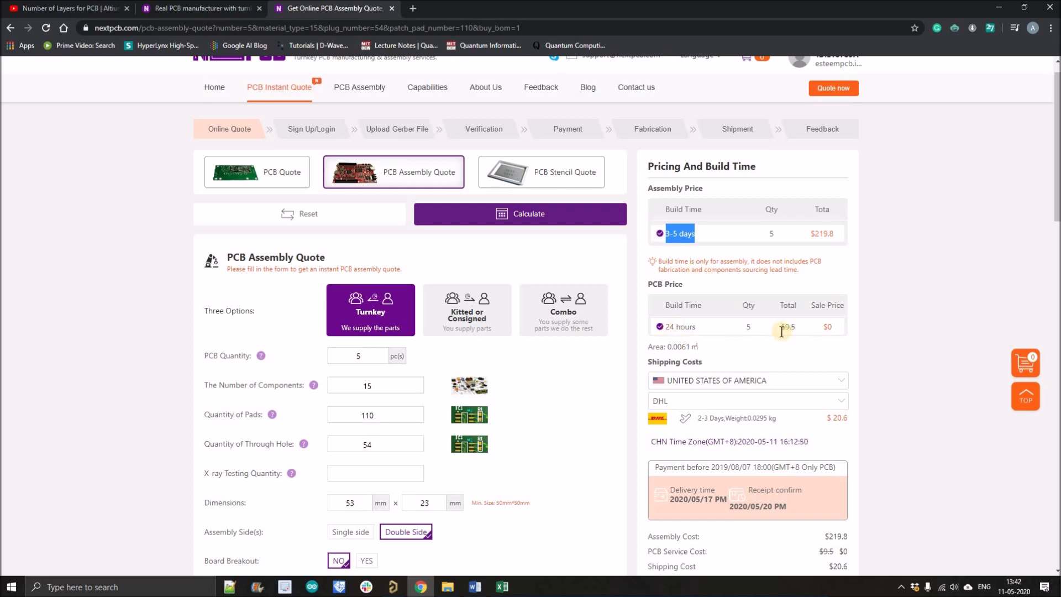
double_click(824, 324)
left_click_drag(840, 326, 814, 337)
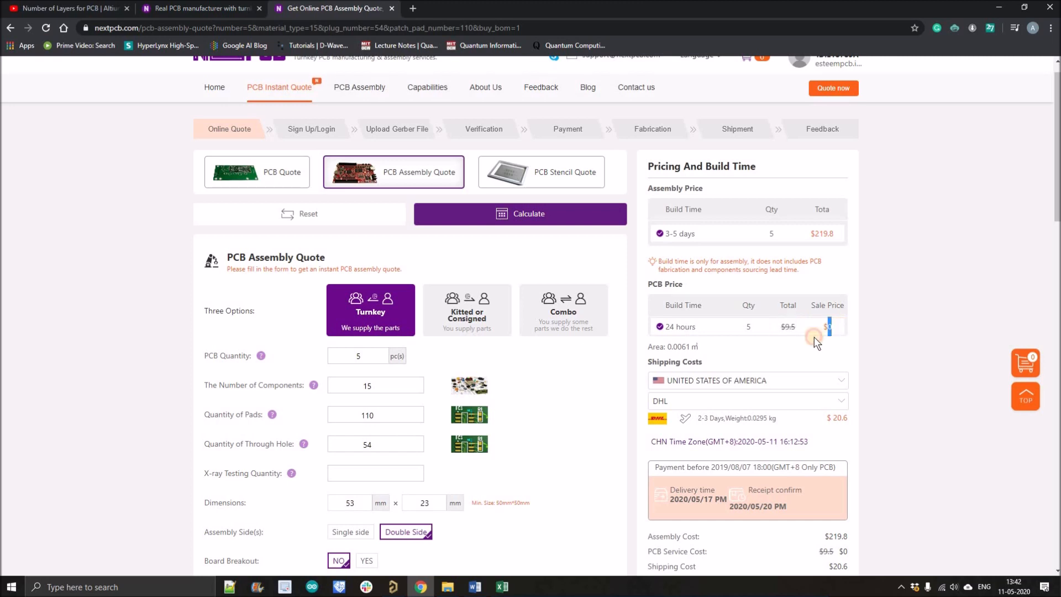
left_click(778, 334)
left_click_drag(801, 324, 777, 335)
Set the shipping destination to India with China Post Airmail as the carrier and check its delivery time.
left_click_drag(1058, 204, 1058, 261)
left_click(743, 287)
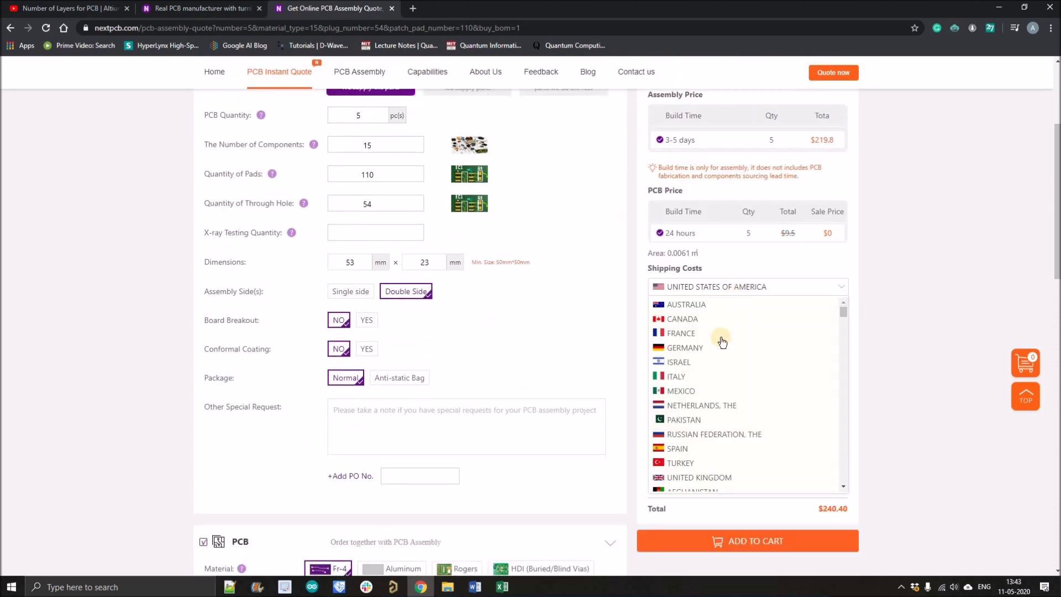
left_click_drag(847, 314, 847, 388)
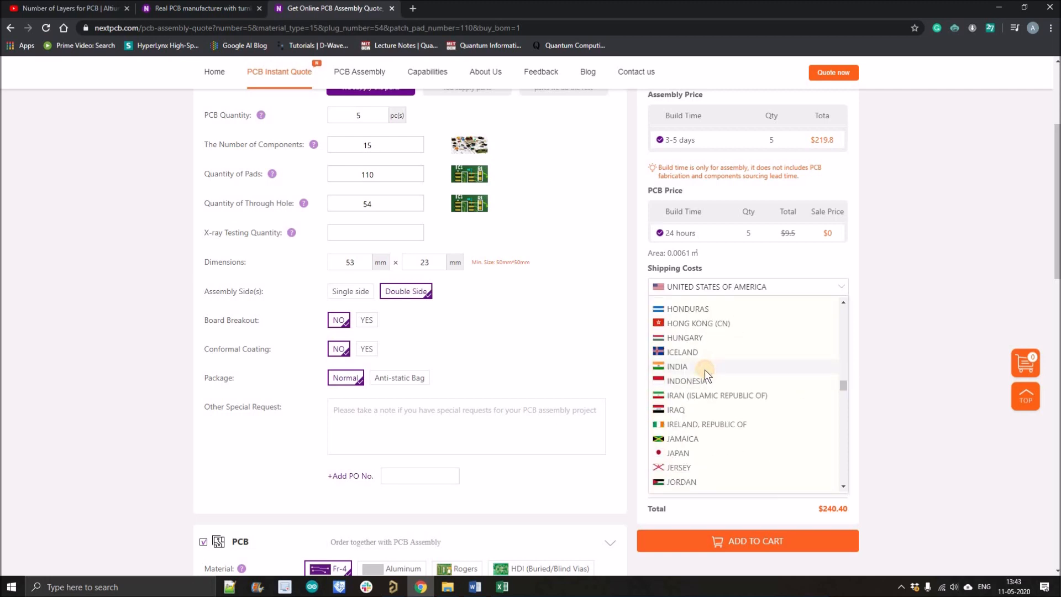
left_click(705, 368)
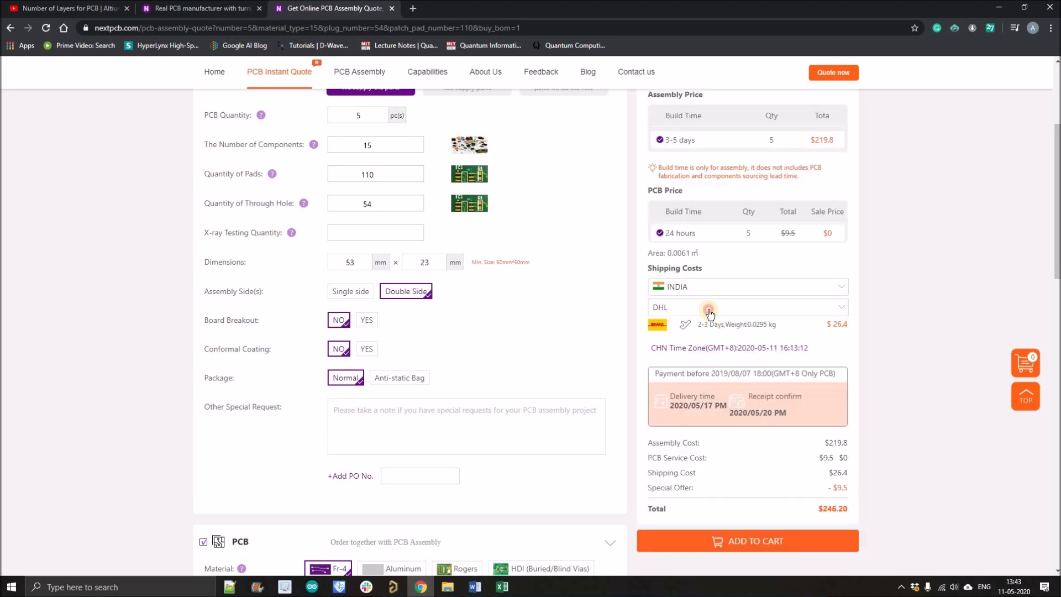
left_click(708, 307)
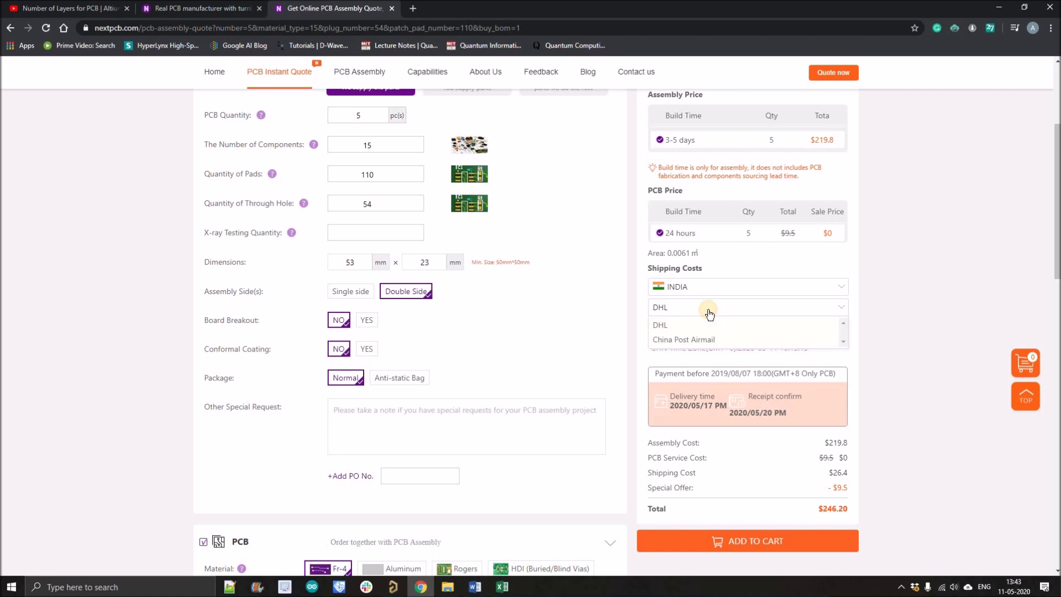
left_click(676, 340)
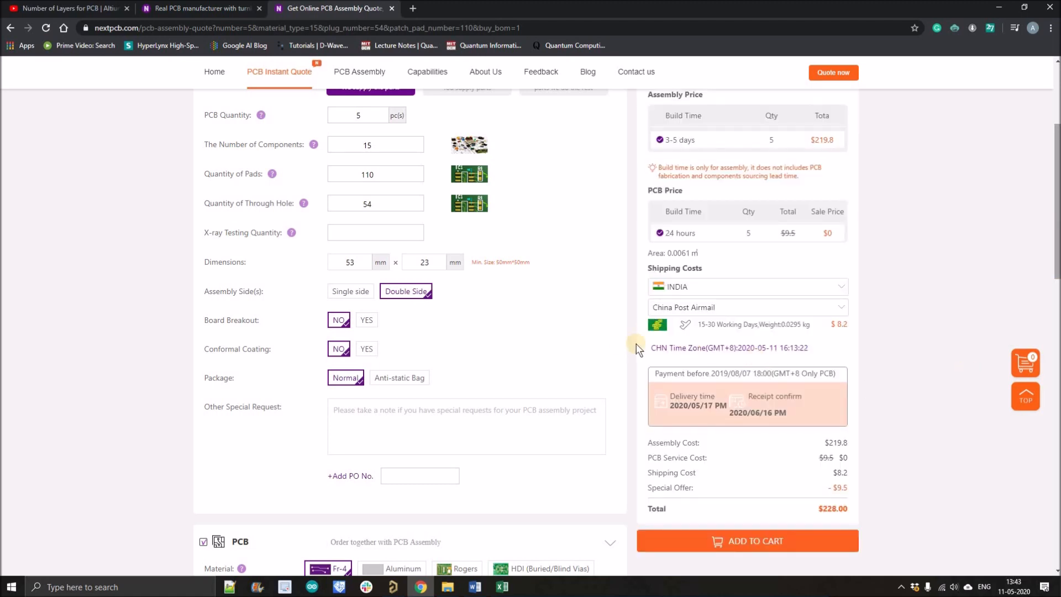
mouse_move(697, 325)
left_mouse_down()
mouse_move(718, 326)
mouse_move(707, 327)
left_mouse_up()
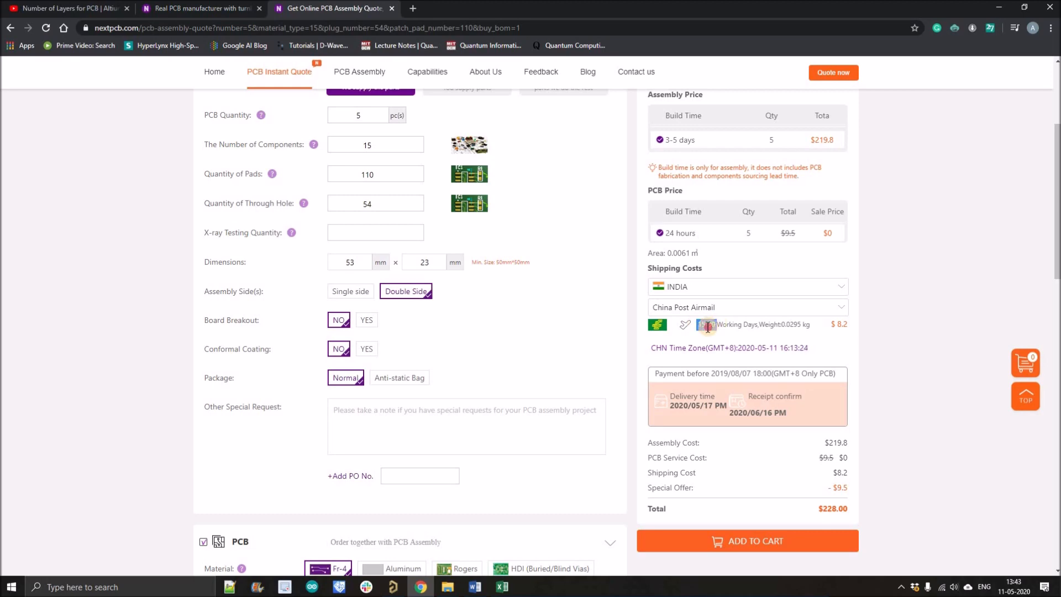
Review the PCB specifications once more and add the combined PCB and assembly order to the cart.
scroll(1057, 296, "down", 1)
left_click_drag(1055, 296, 1055, 473)
scroll(946, 464, "down", 4)
scroll(946, 464, "up", 6)
scroll(946, 464, "down", 3)
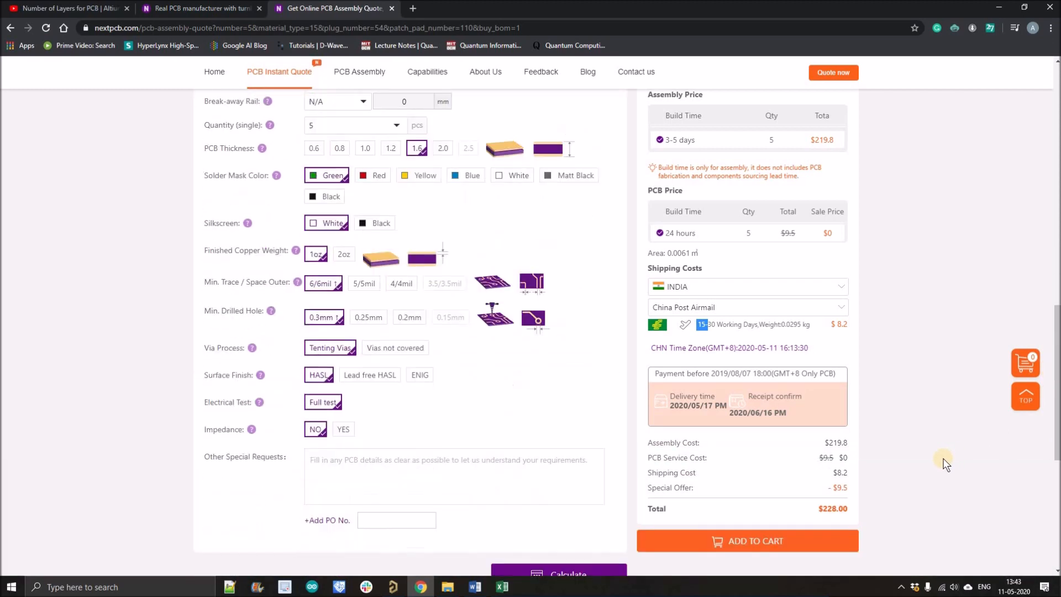
scroll(711, 550, "up", 3)
left_click(708, 547)
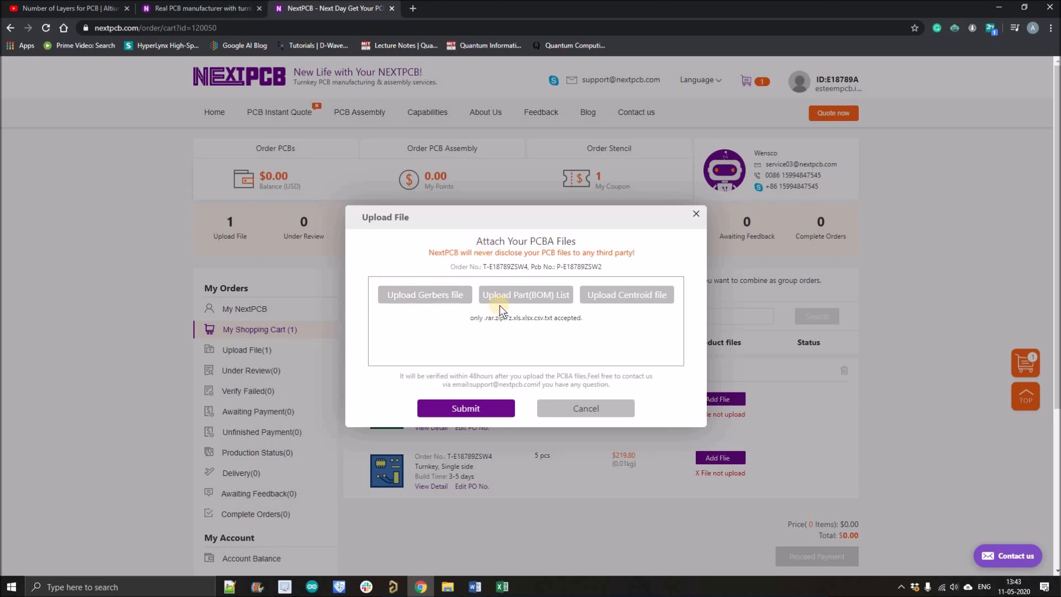
Attach the STM_BLUEPILL-gerbers zip archive from the project outputs folder as the order's Gerber file.
left_click(436, 299)
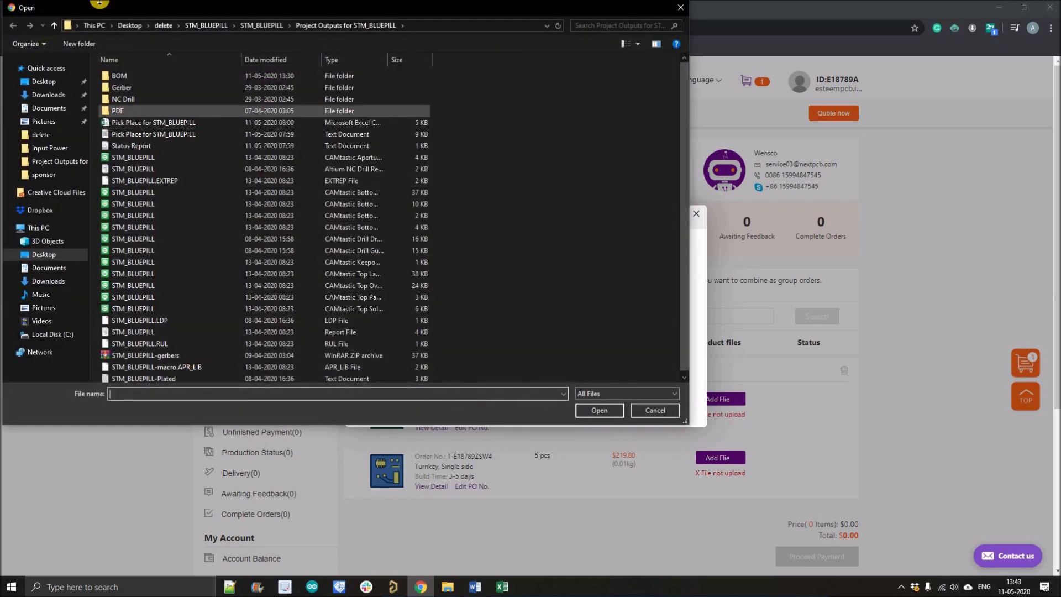
left_click(254, 25)
double_click(140, 98)
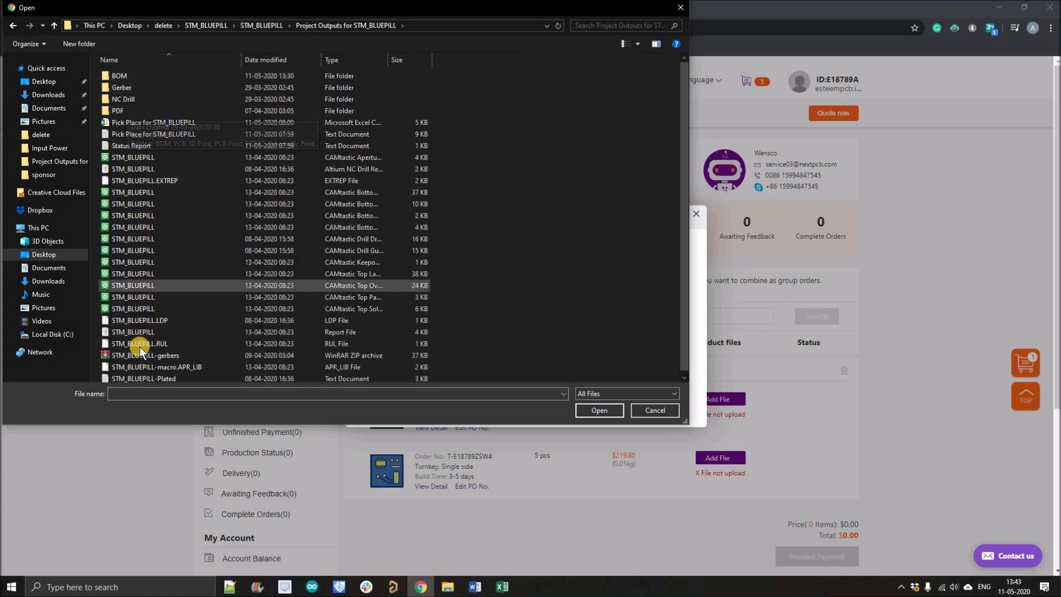
left_click(139, 352)
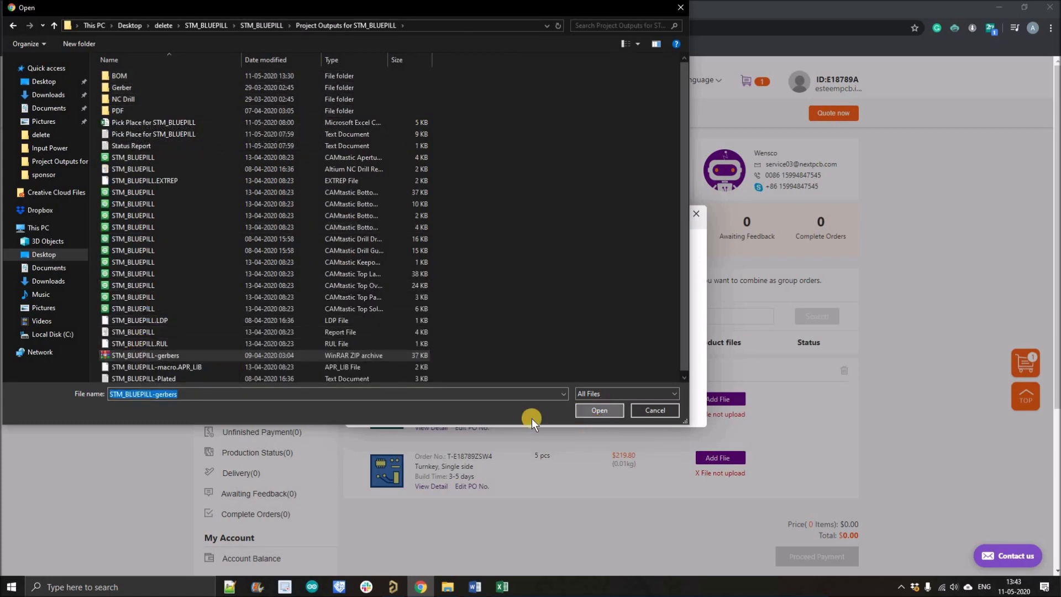
left_click(587, 410)
Attach the Bill of Materials-STM_BLUEPILL workbook from the BOM folder as the order's parts list.
left_click(511, 304)
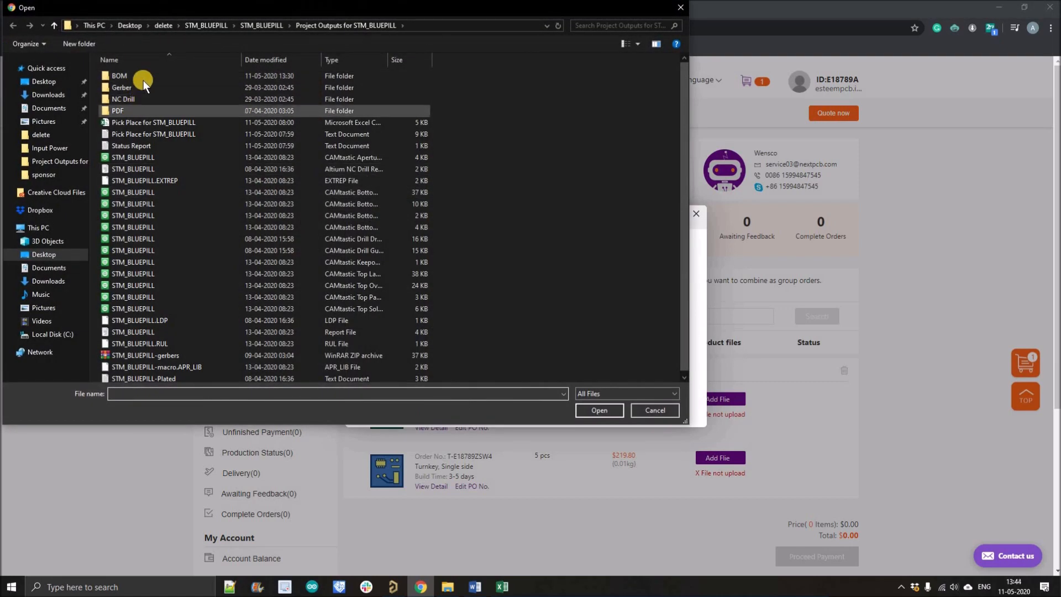
left_click(144, 81)
double_click(144, 80)
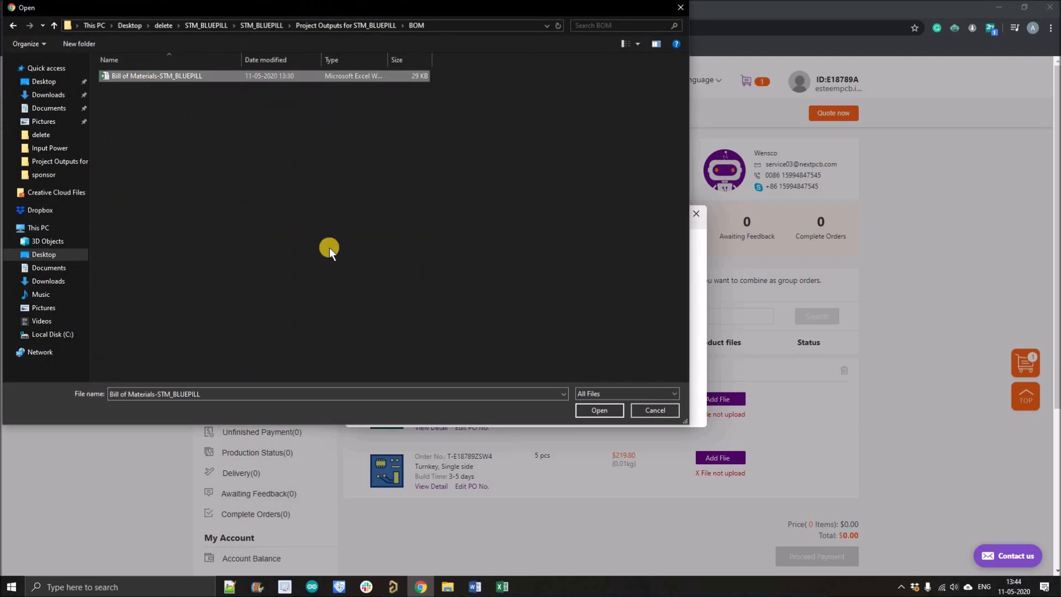
double_click(157, 76)
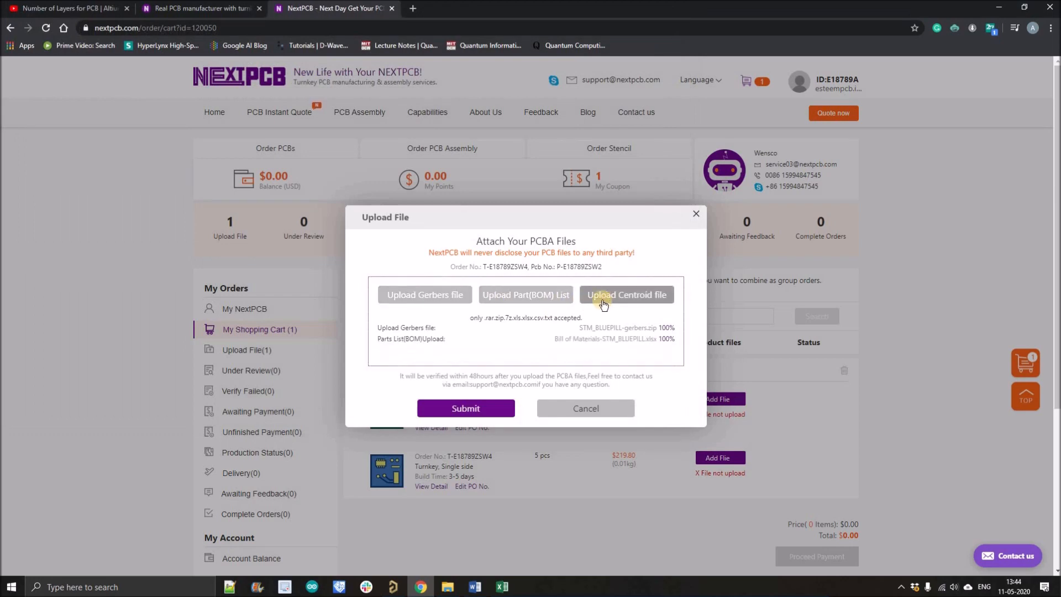
Cancel choosing a centroid file for the order and switch to the STM_BLUEPILL project in Altium Designer.
left_click(634, 299)
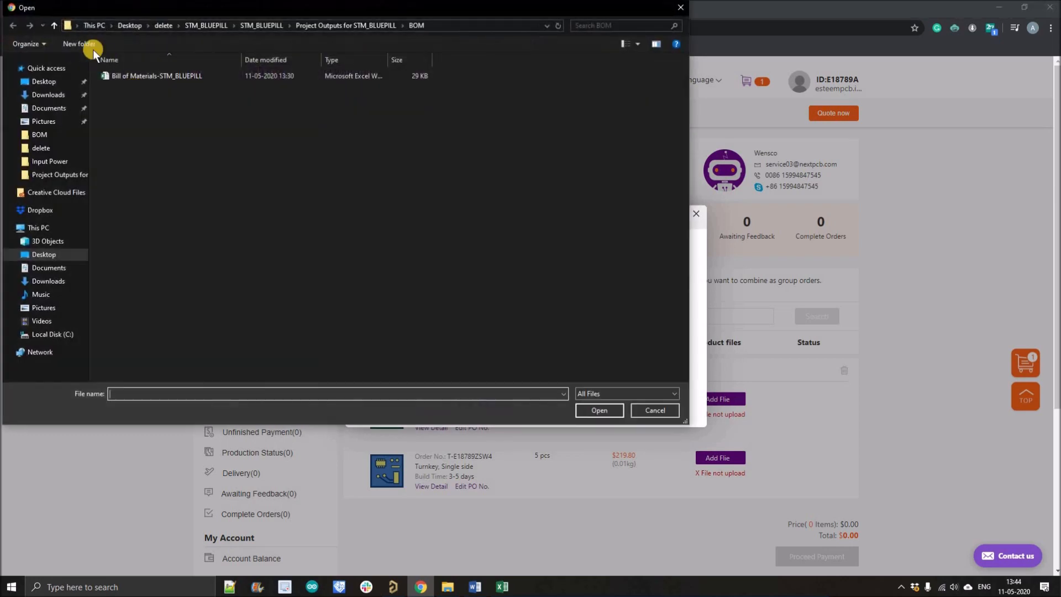
left_click(681, 7)
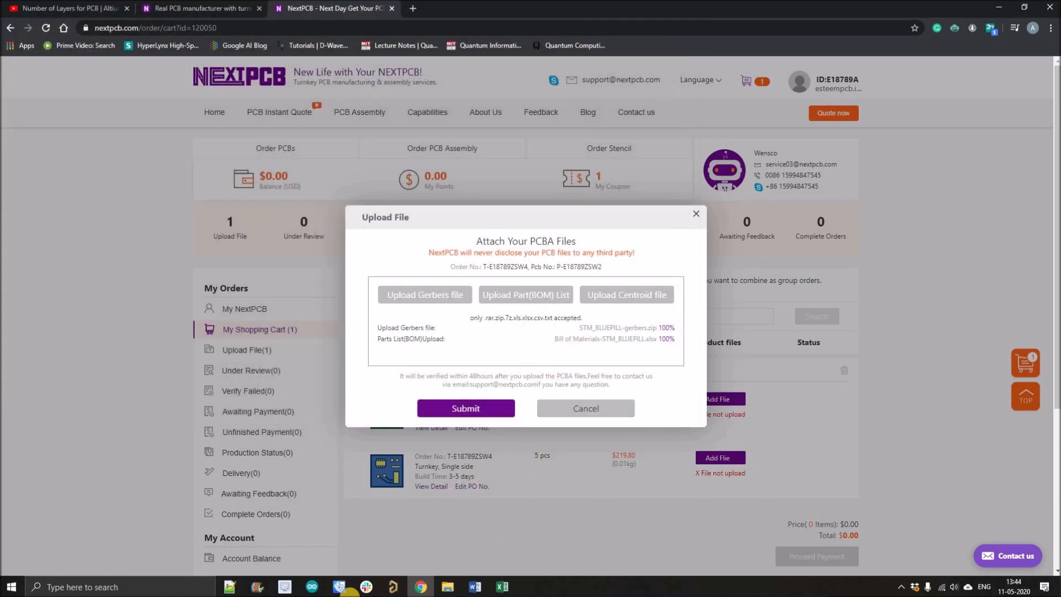
key("alt+Tab")
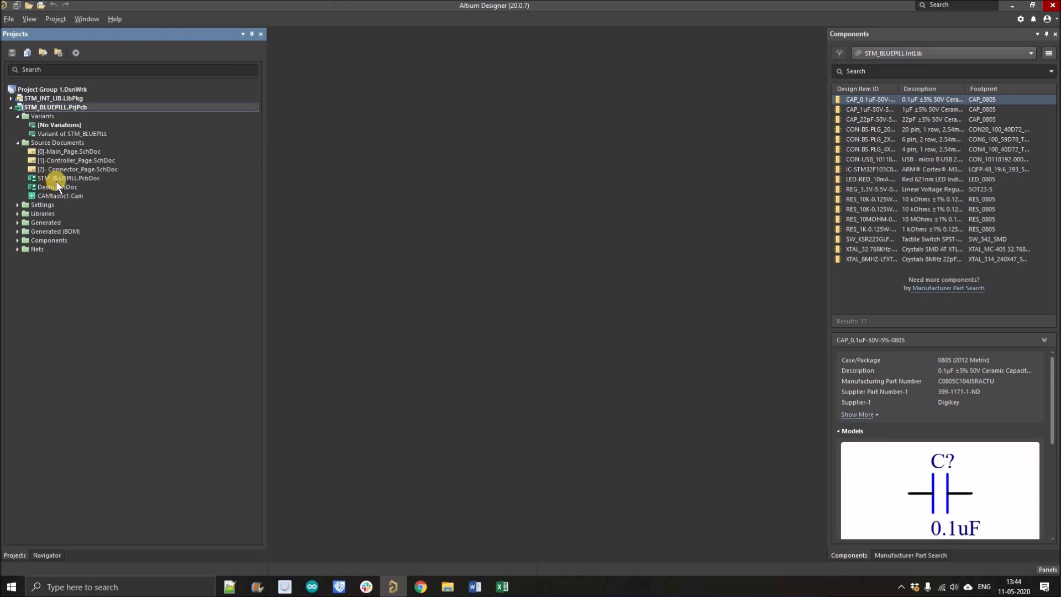
Open the STM_BLUEPILL.PcbDoc board from the project's source documents and show it in the 2D layout view.
left_click(56, 180)
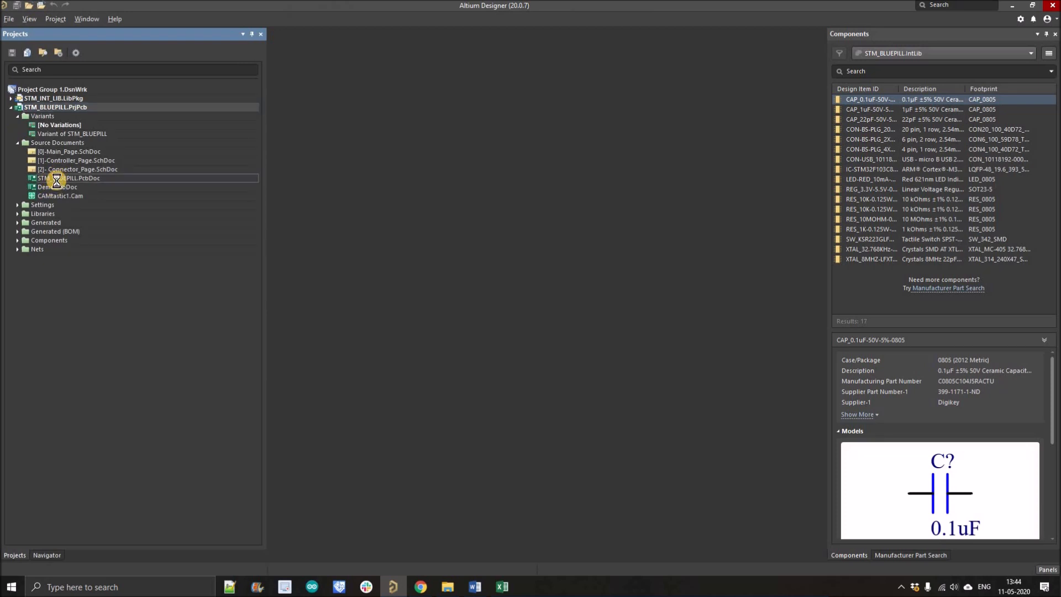
scroll(425, 168, "down", 4)
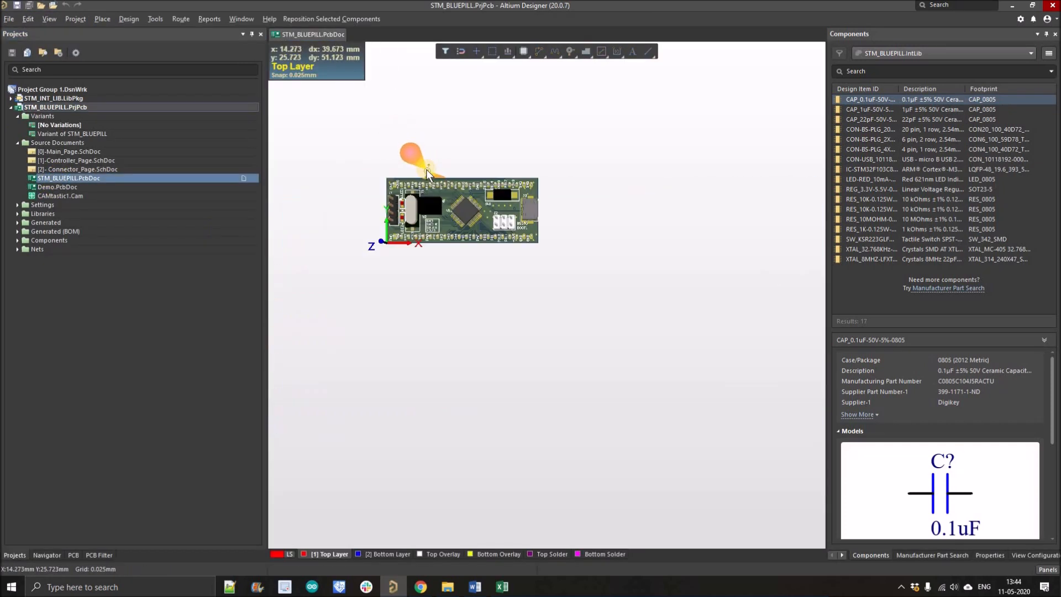
key("2")
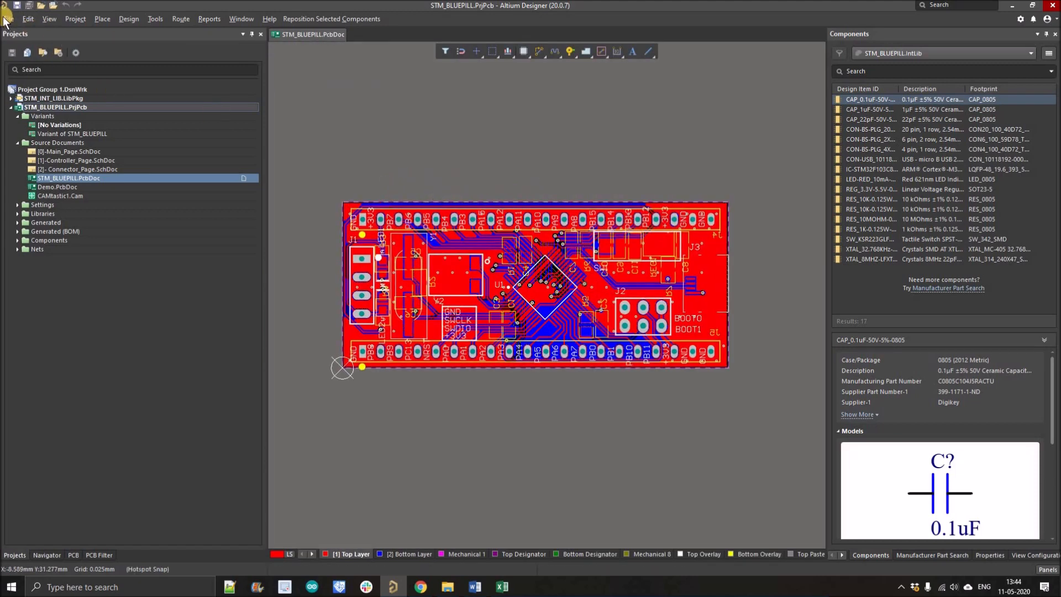
Generate the board's pick and place files in CSV and text formats with imperial units, checking the layer, rotation and part number columns.
left_click(7, 20)
mouse_move(57, 247)
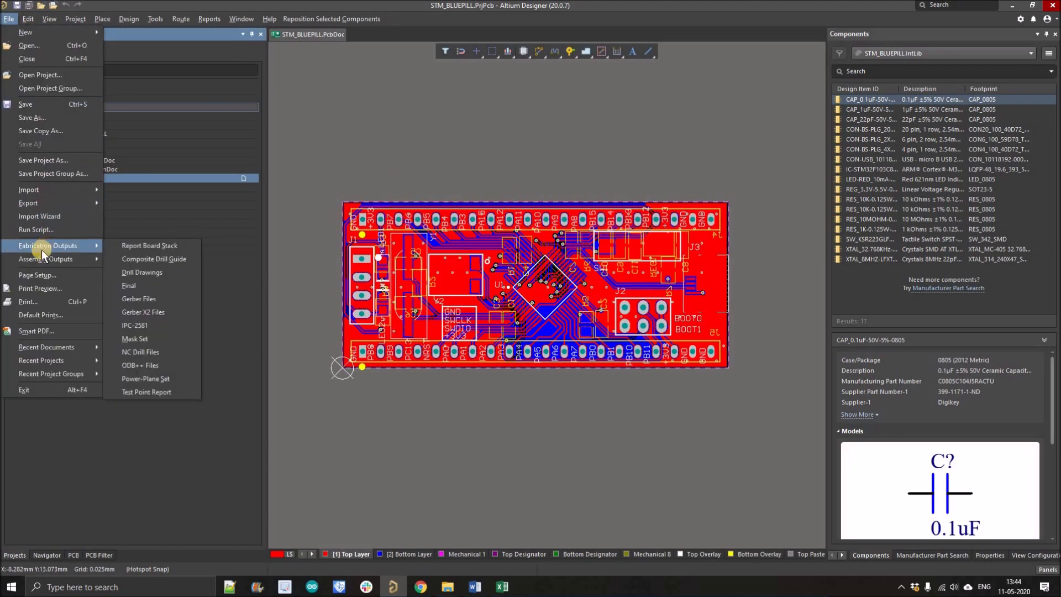
mouse_move(86, 263)
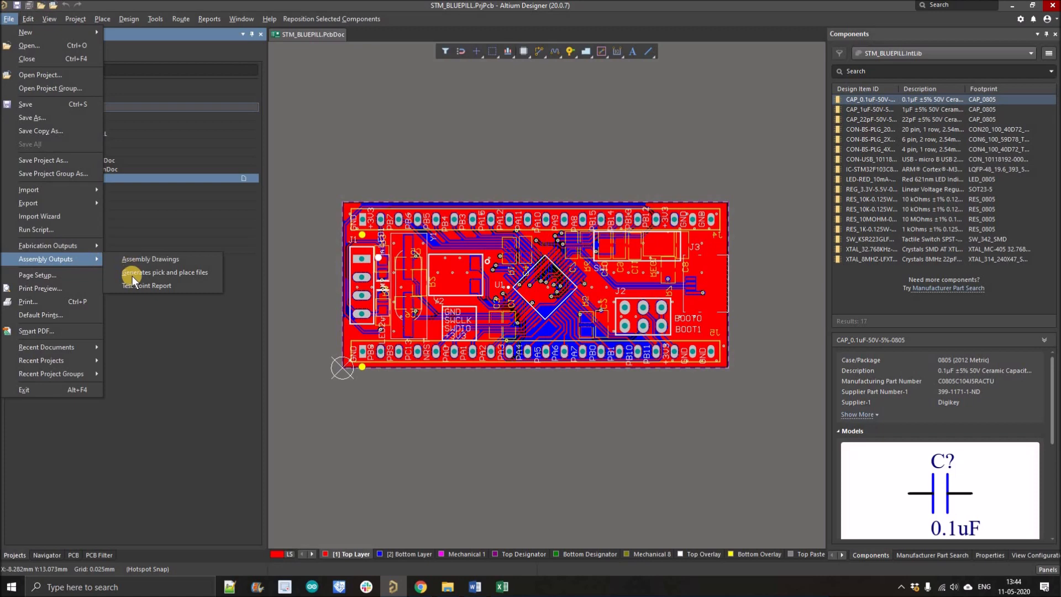
left_click(177, 274)
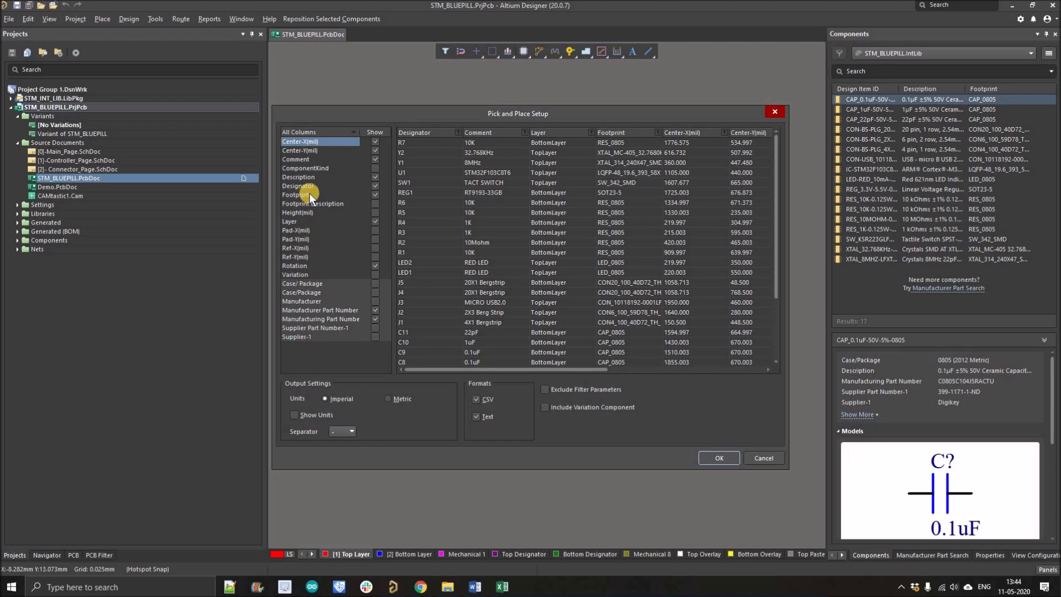
left_click(295, 222)
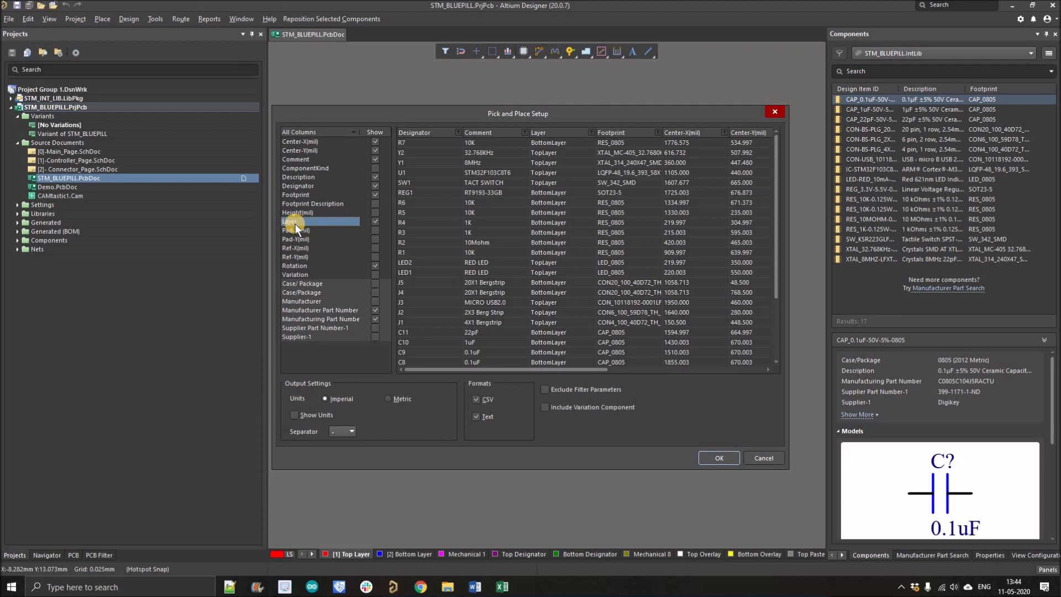
left_click(302, 266)
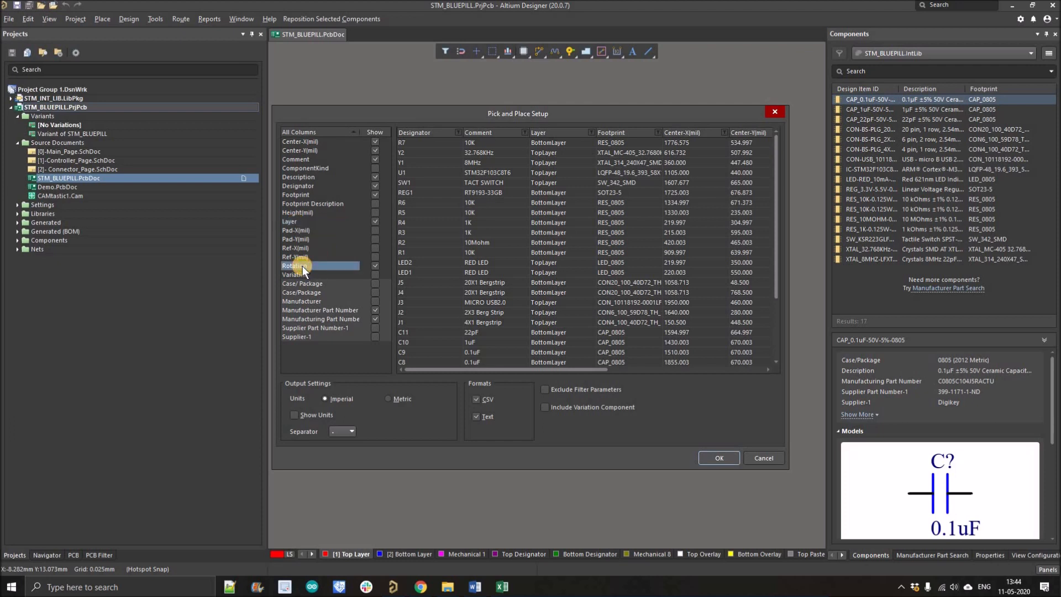
left_click(298, 313)
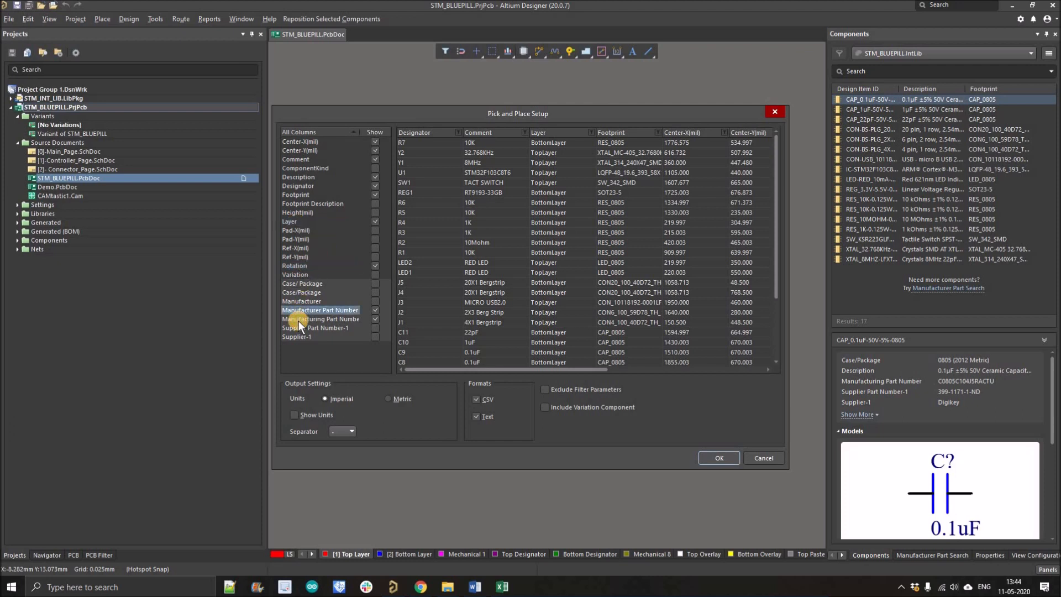
left_click(303, 320)
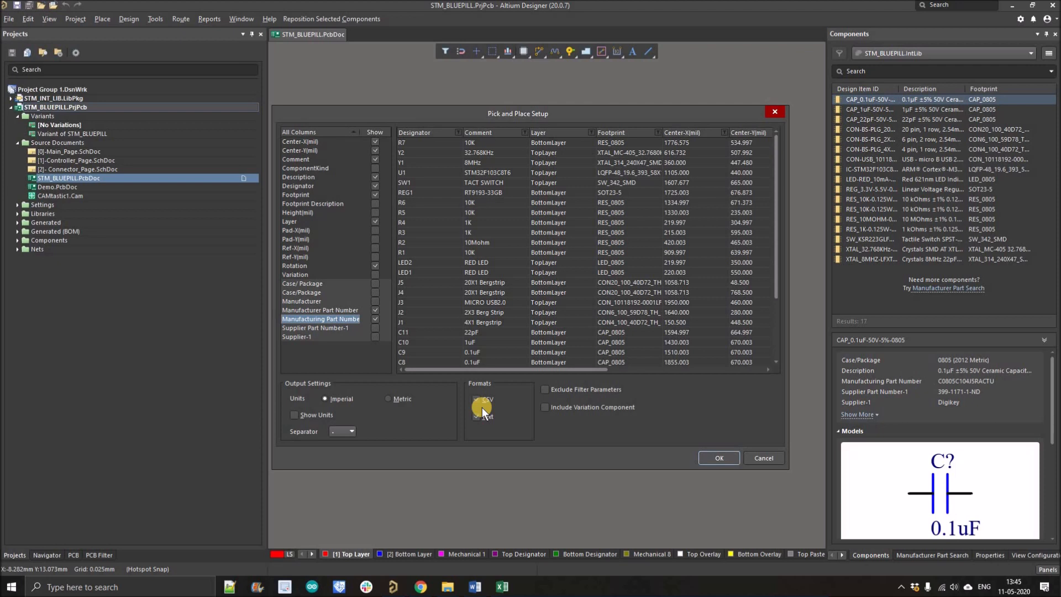
left_click(350, 431)
left_click(716, 452)
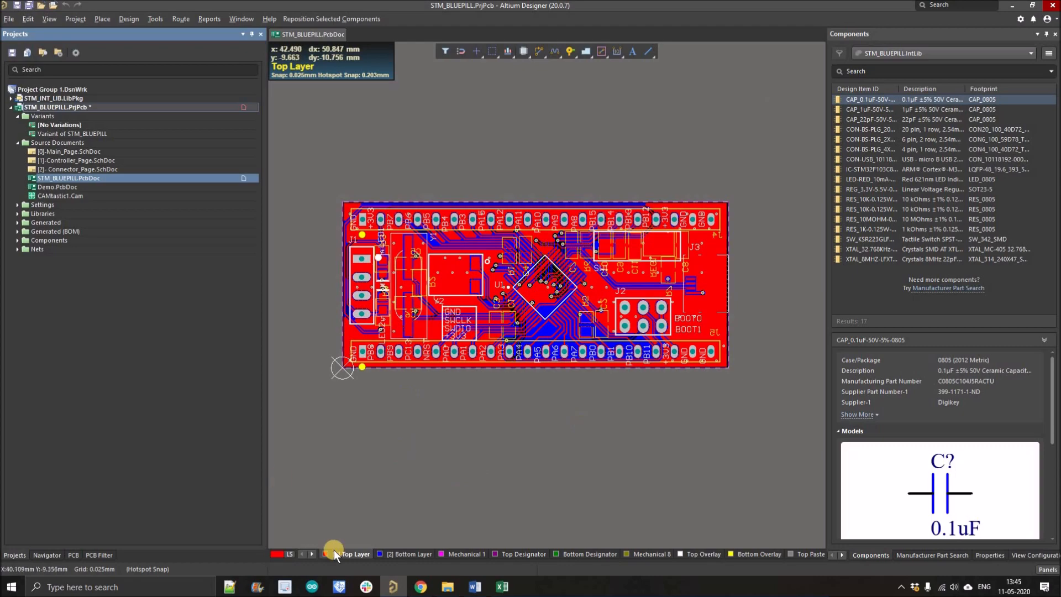
Return to the NextPCB order in Chrome, attach the Pick Place for STM_BLUEPILL CSV as the centroid file, and submit the assembly files.
left_click(430, 588)
left_click(625, 302)
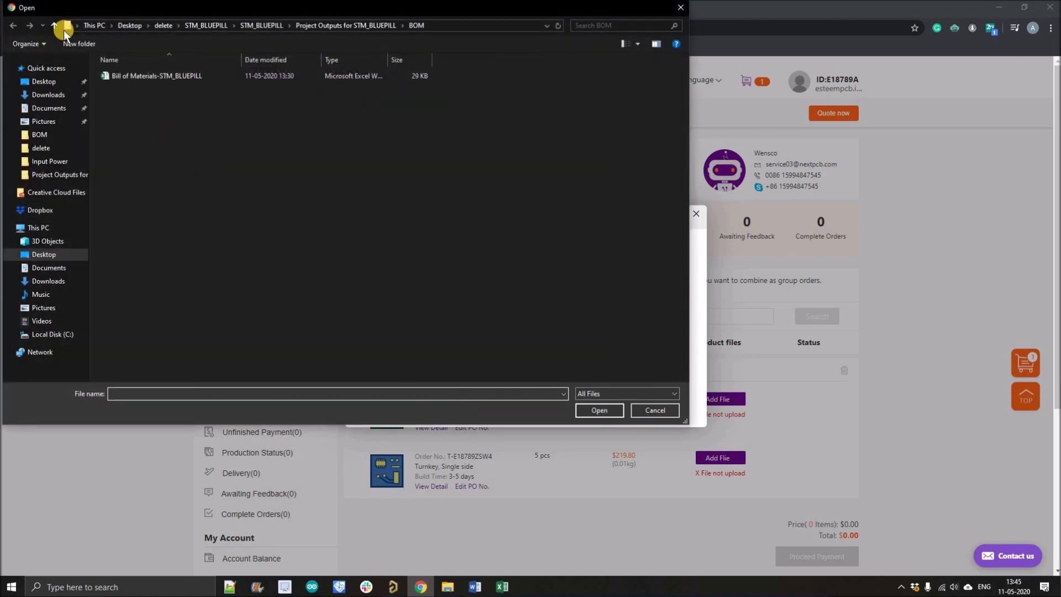
key("alt+Up")
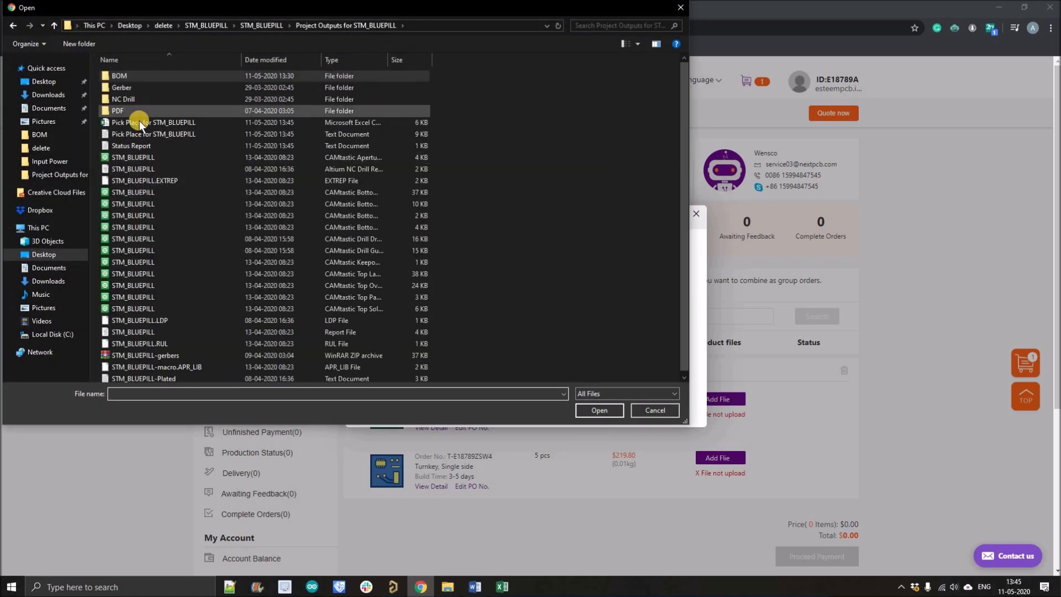
left_click(139, 121)
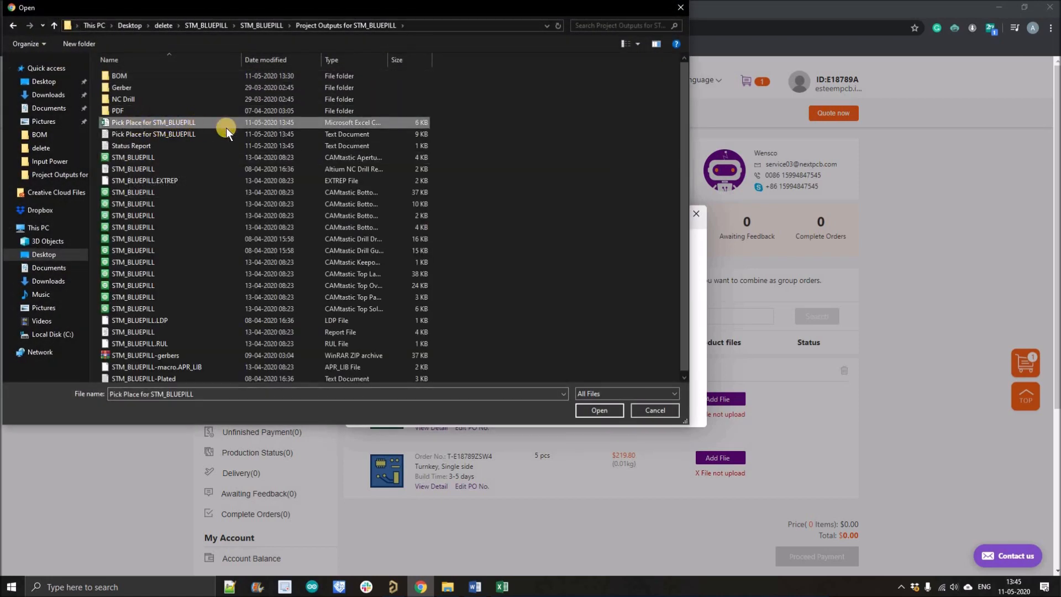
left_click(580, 411)
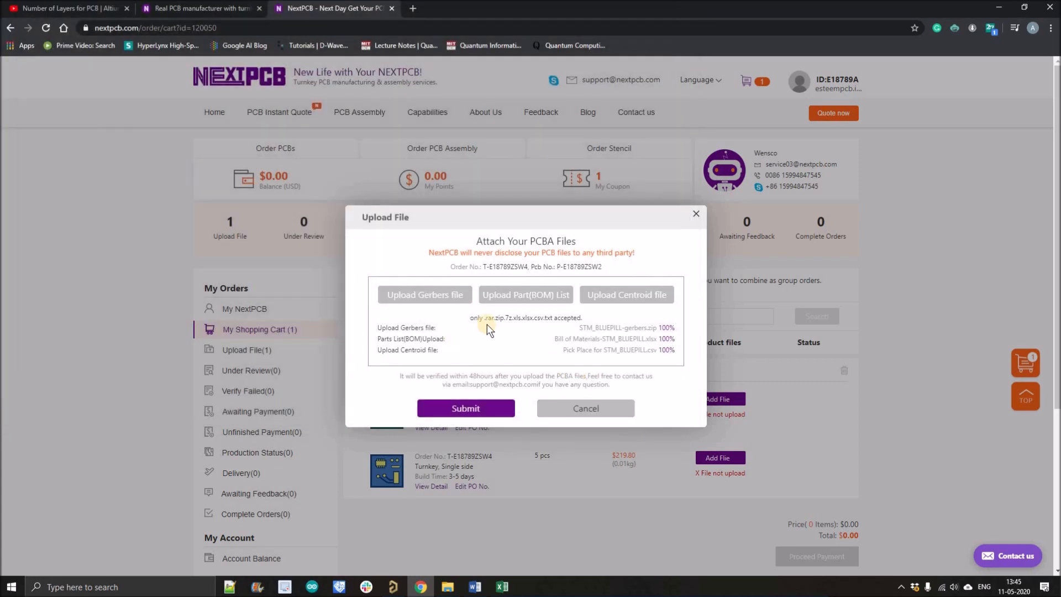
left_click(472, 413)
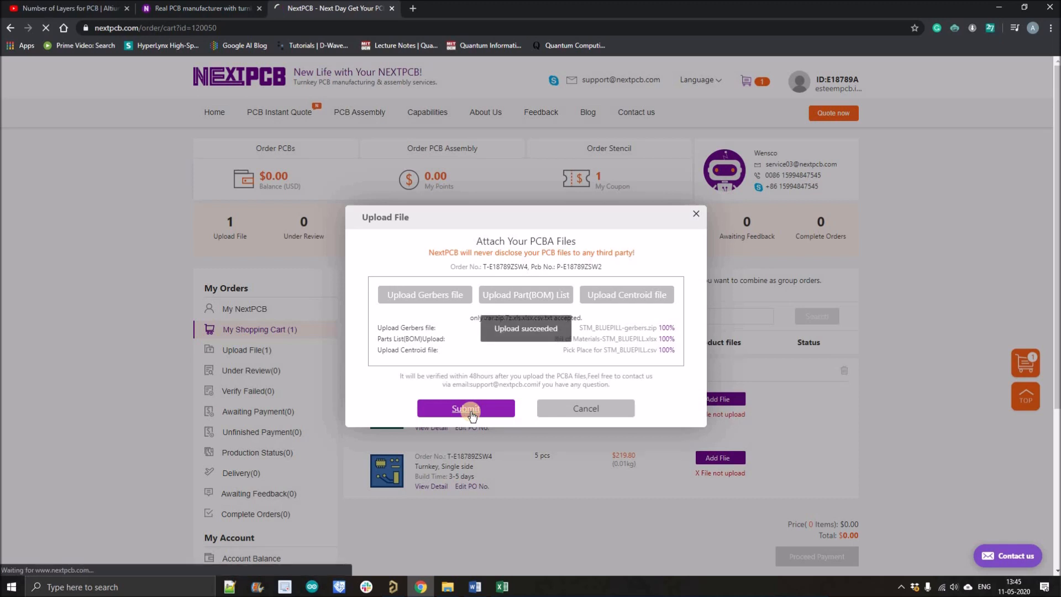